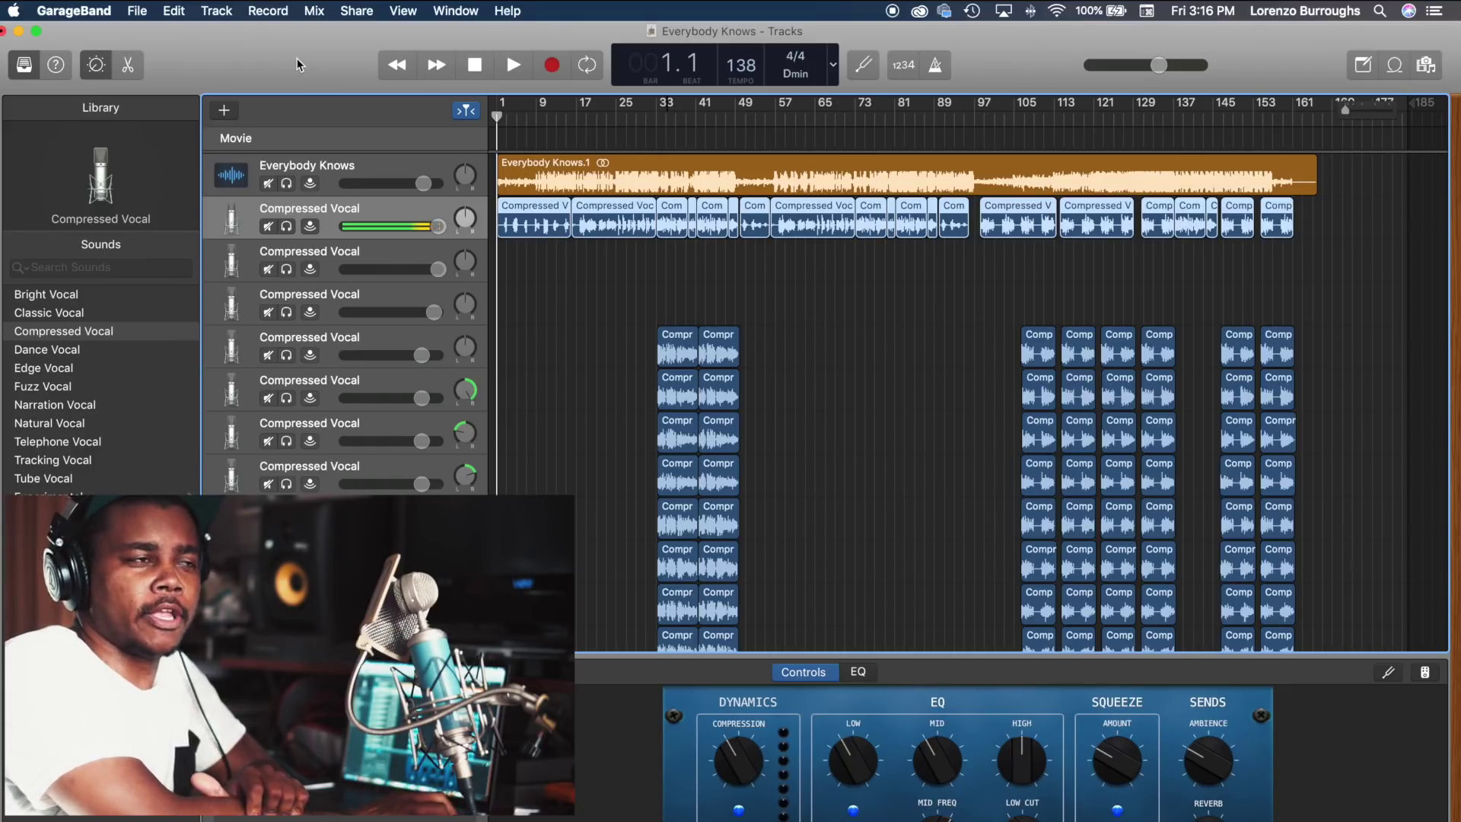
- Create a new audio track for recording with a microphone on Input 1
left_click(141, 10)
left_click(495, 38)
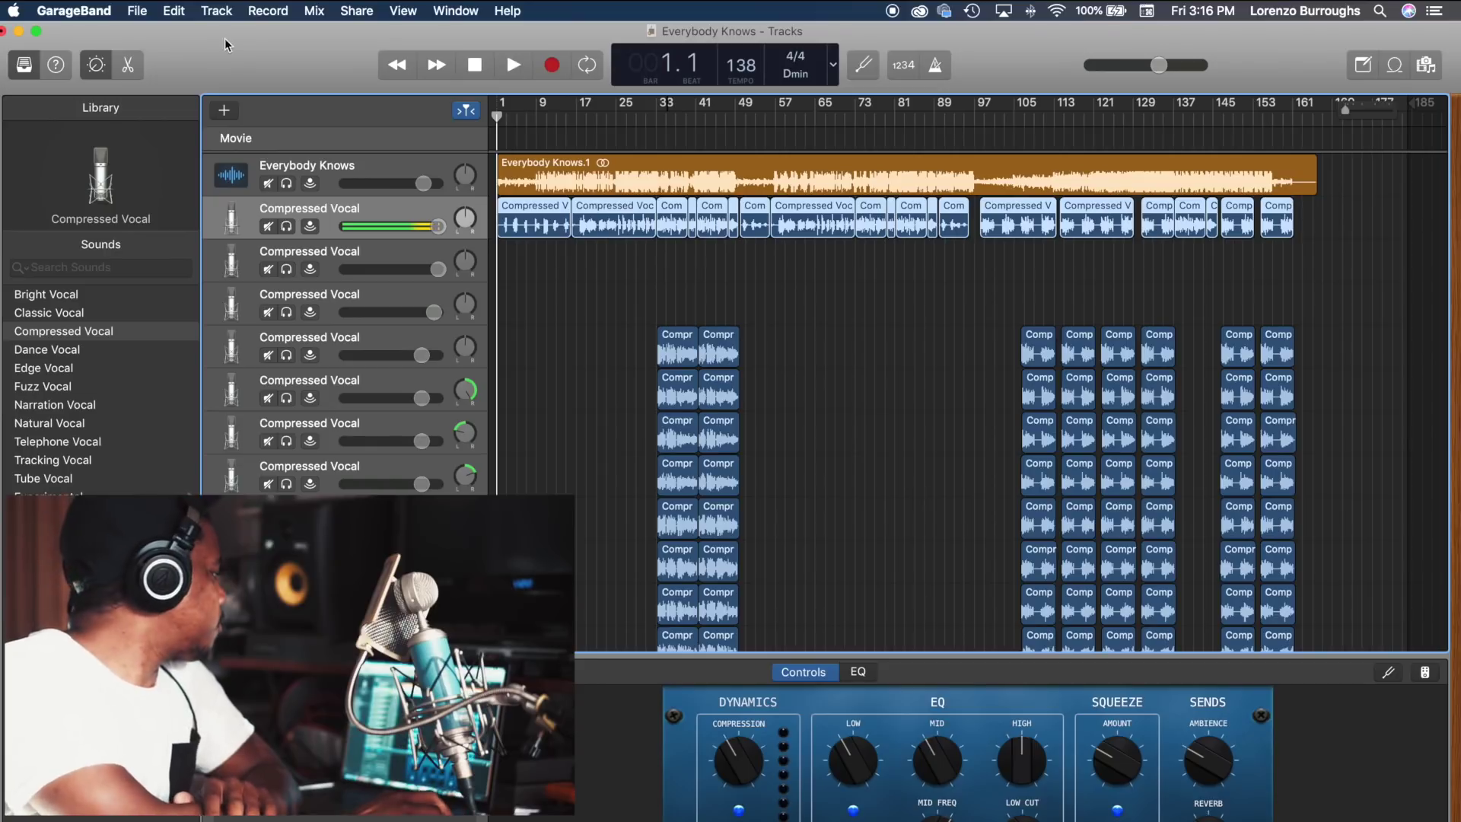
scroll(546, 402, "down", 5)
key("alt+super+n")
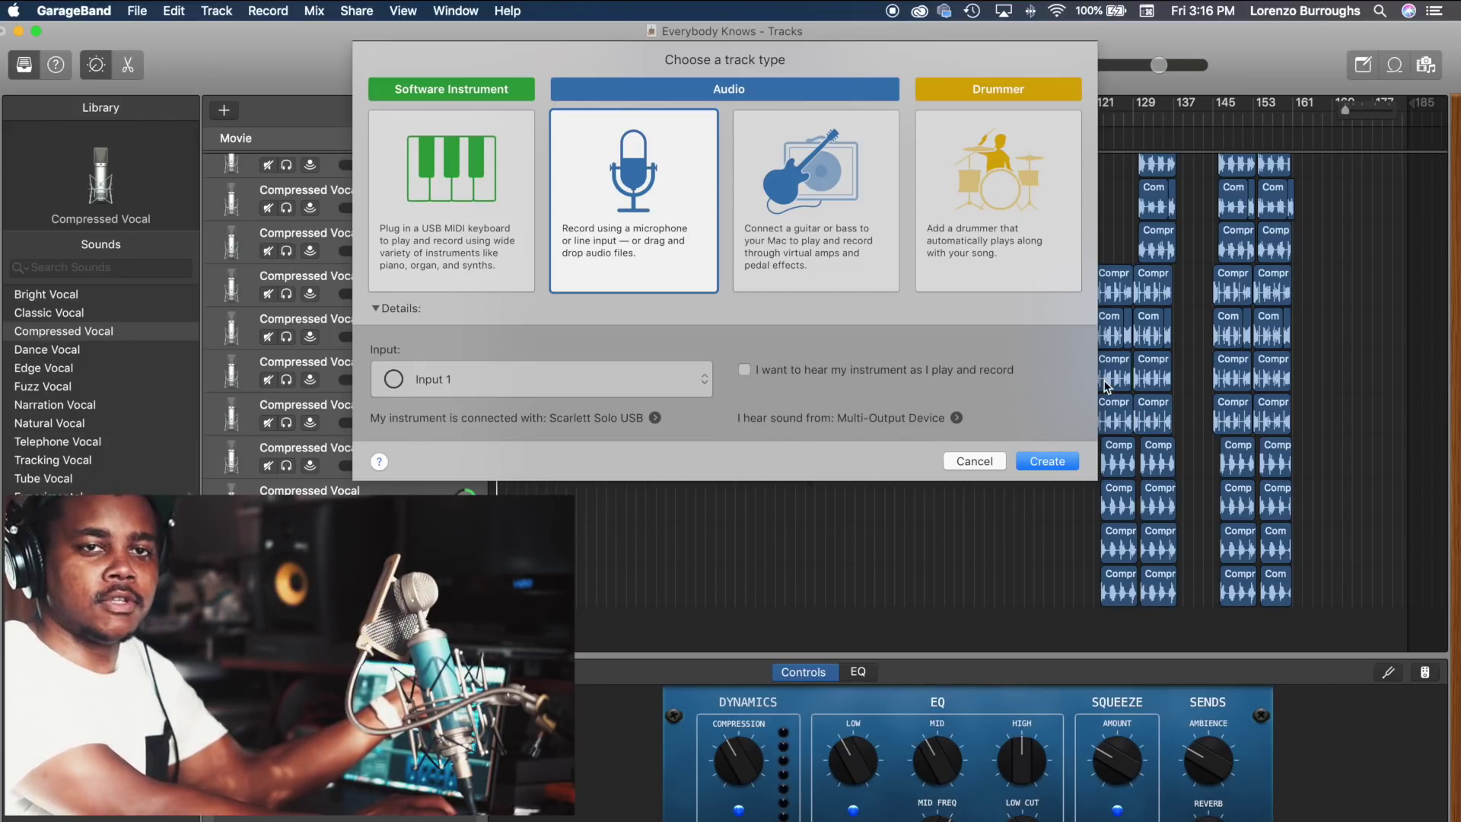
key("Return")
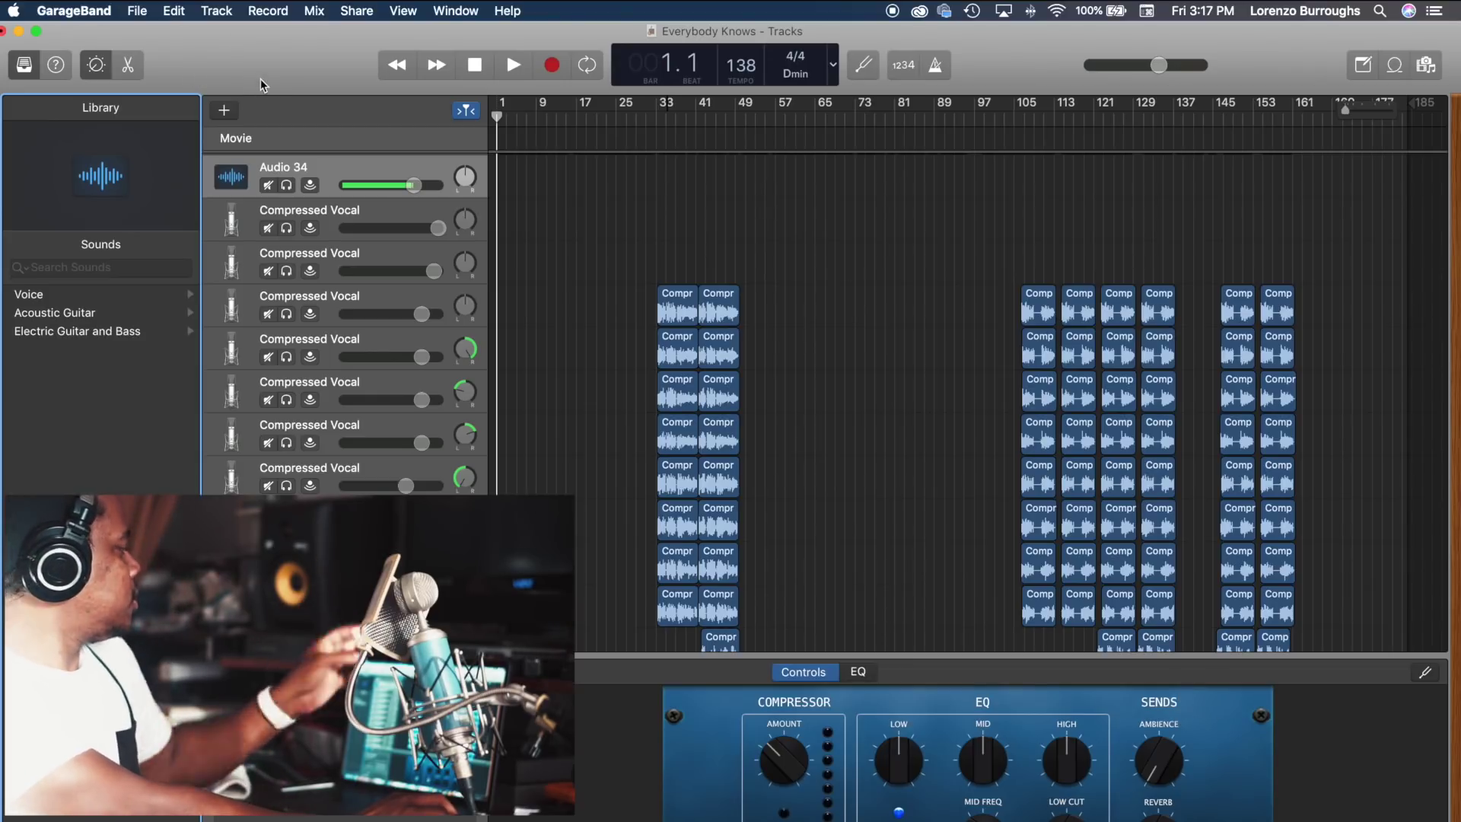
- Apply the Compressed Vocal sound from the Voice category to the new audio track
left_click(98, 296)
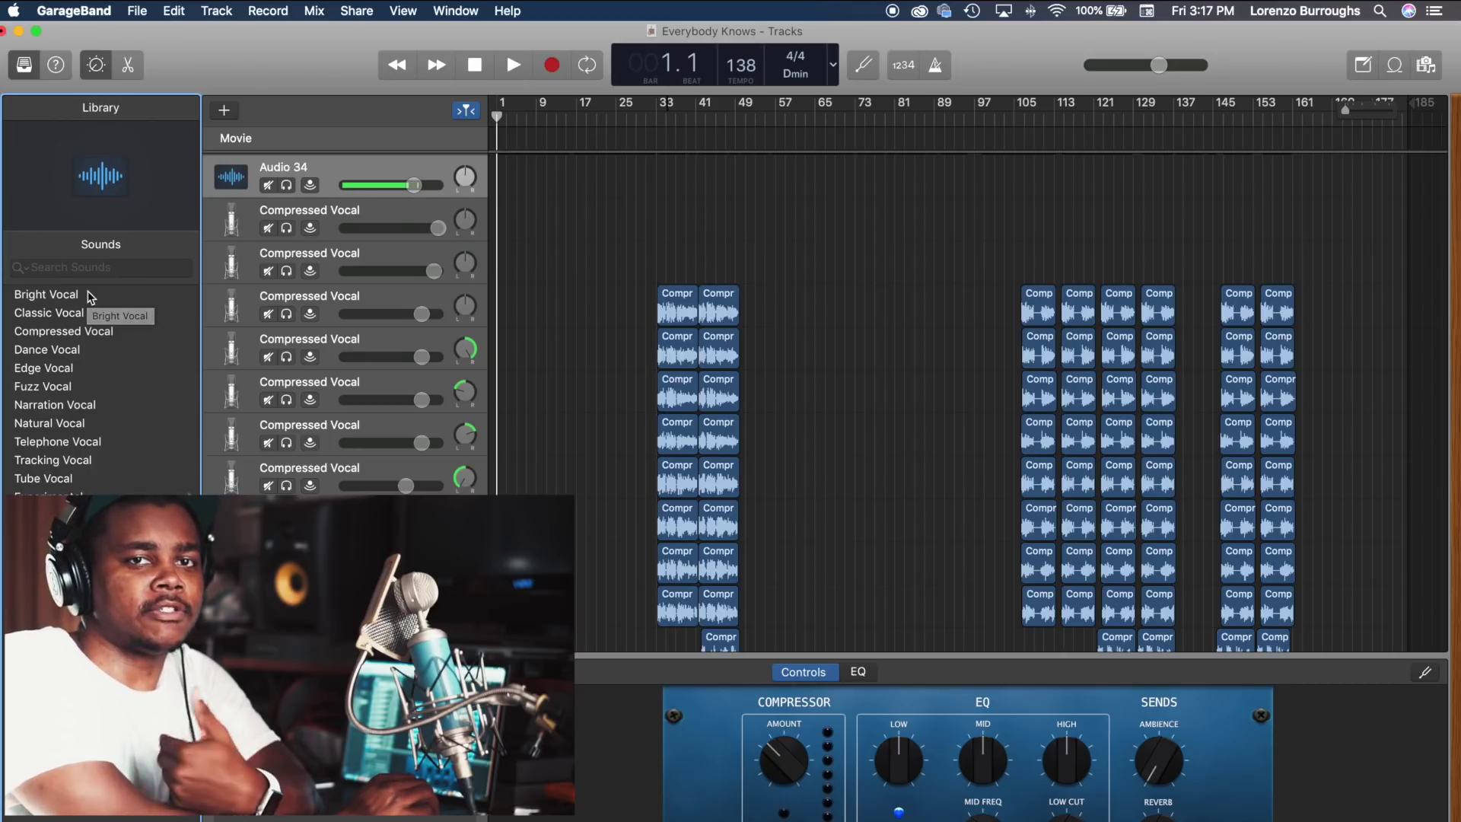
left_click(97, 335)
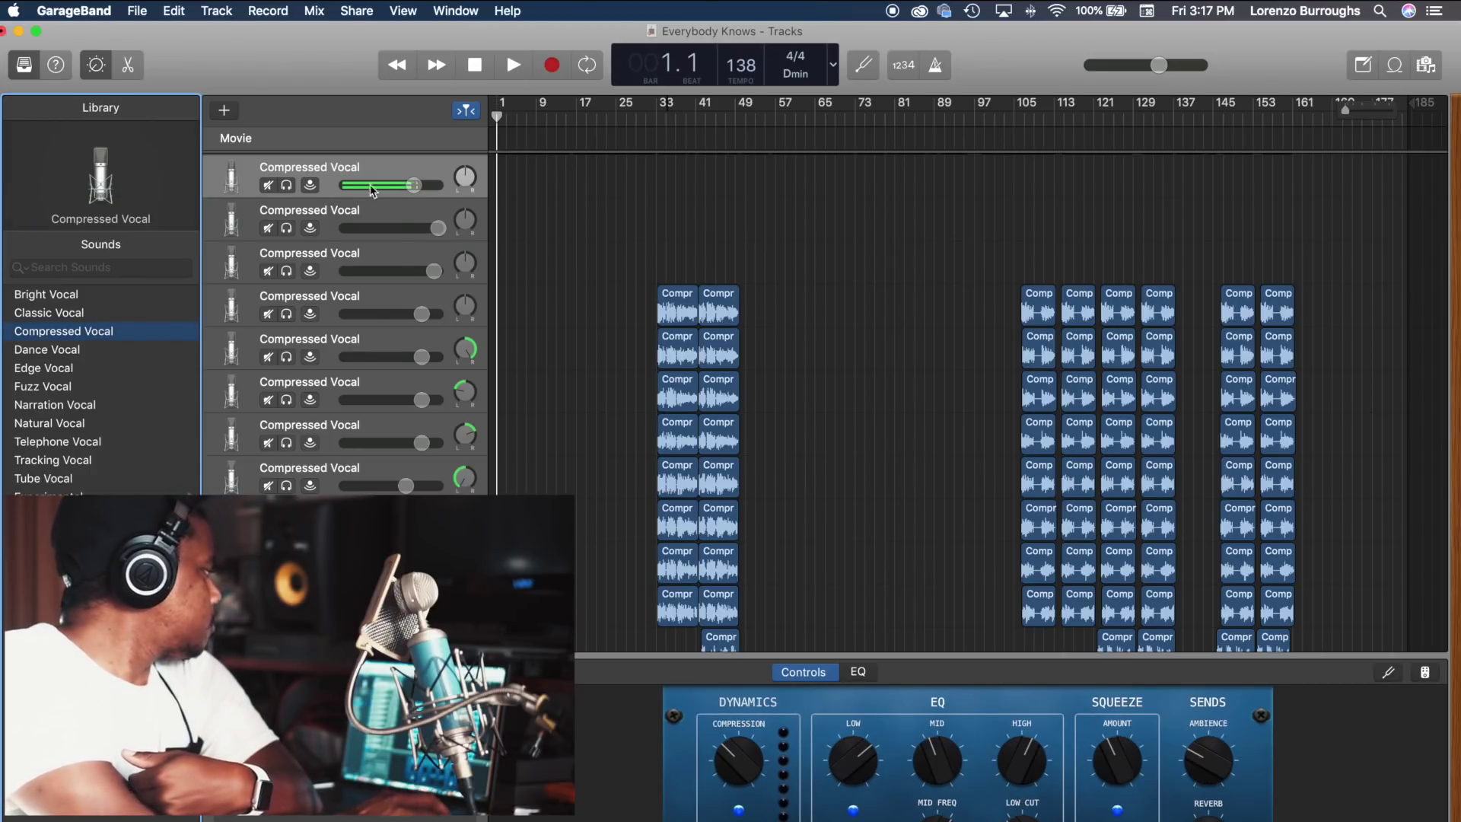
scroll(373, 191, "up", 3)
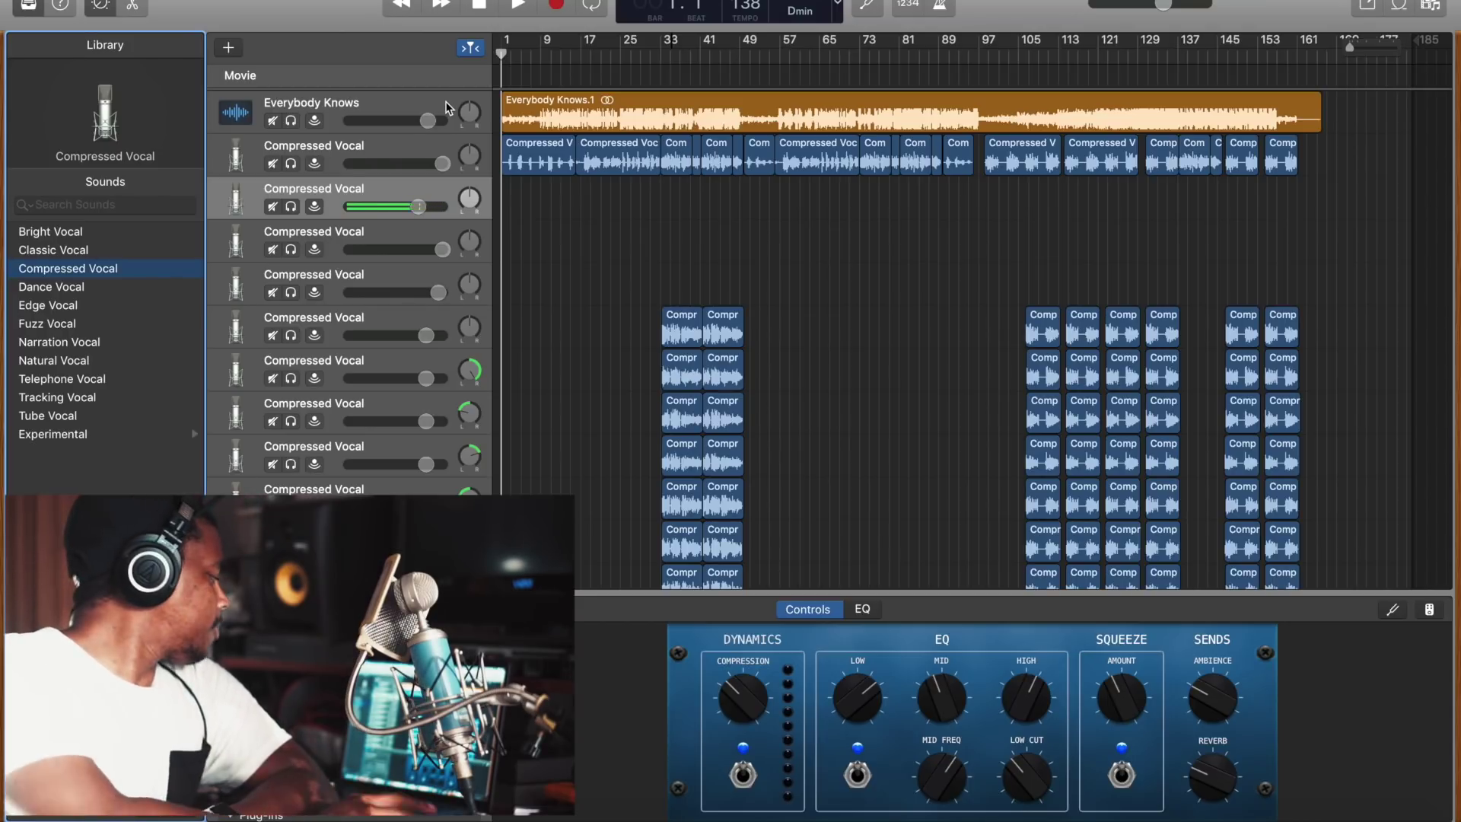
- Raise the new vocal track's Low EQ to its maximum and turn it back down
left_click_drag(856, 711, 860, 320)
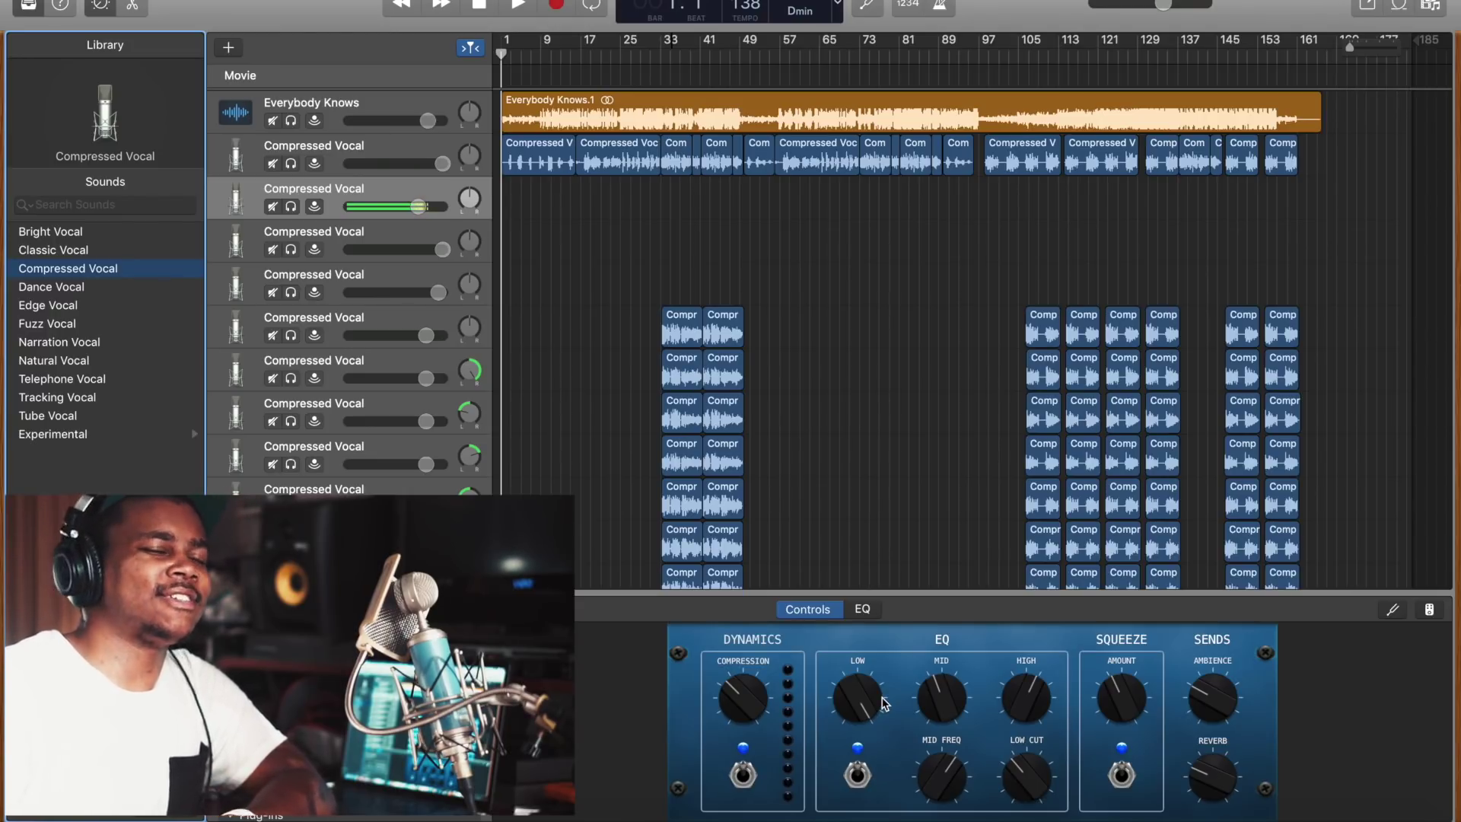
left_click_drag(881, 698, 881, 761)
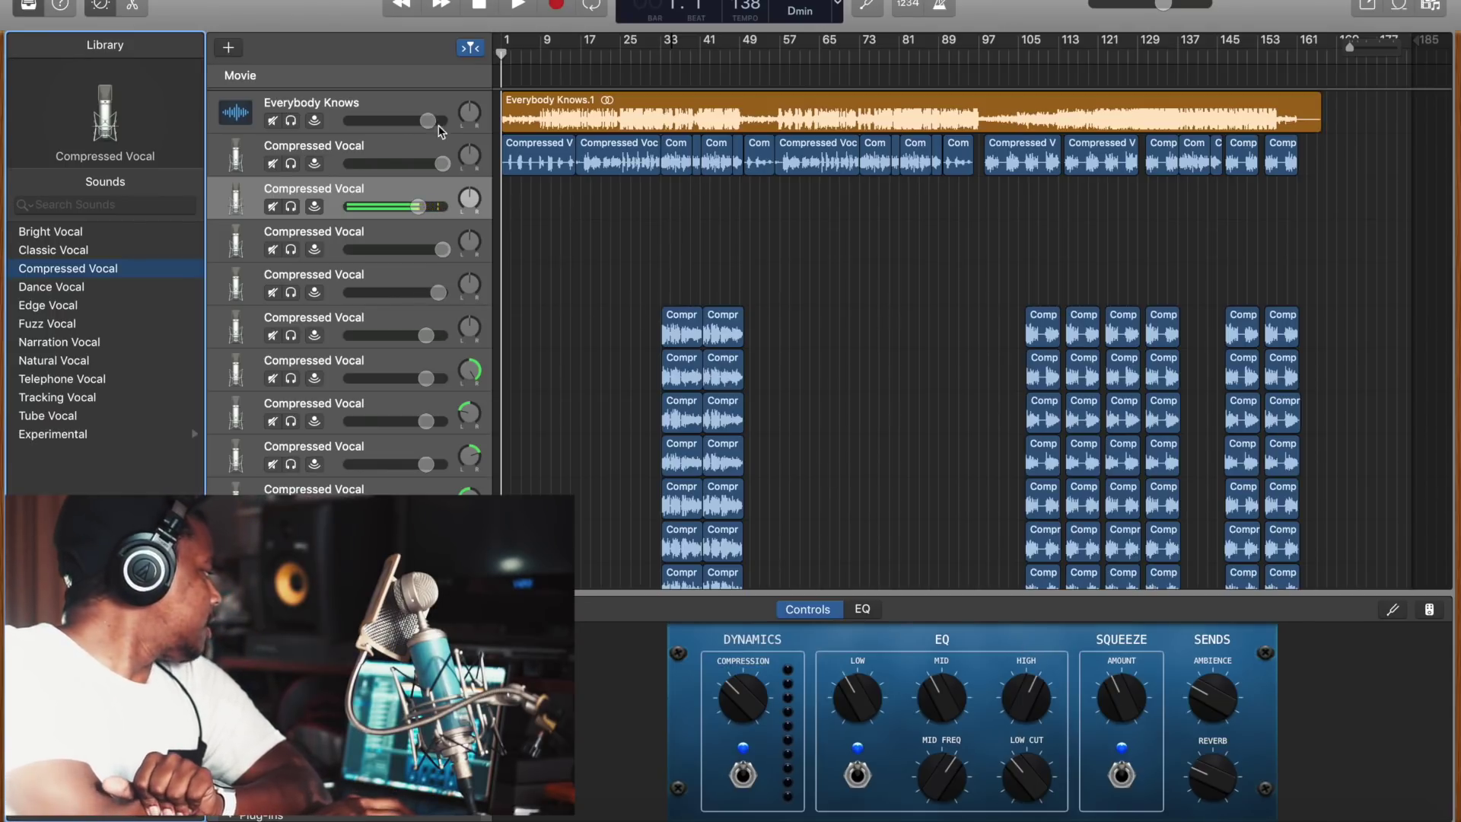
- Select the lead vocal track directly below Everybody Knows and play a passage from about bar 18
left_click(420, 151)
left_click(586, 55)
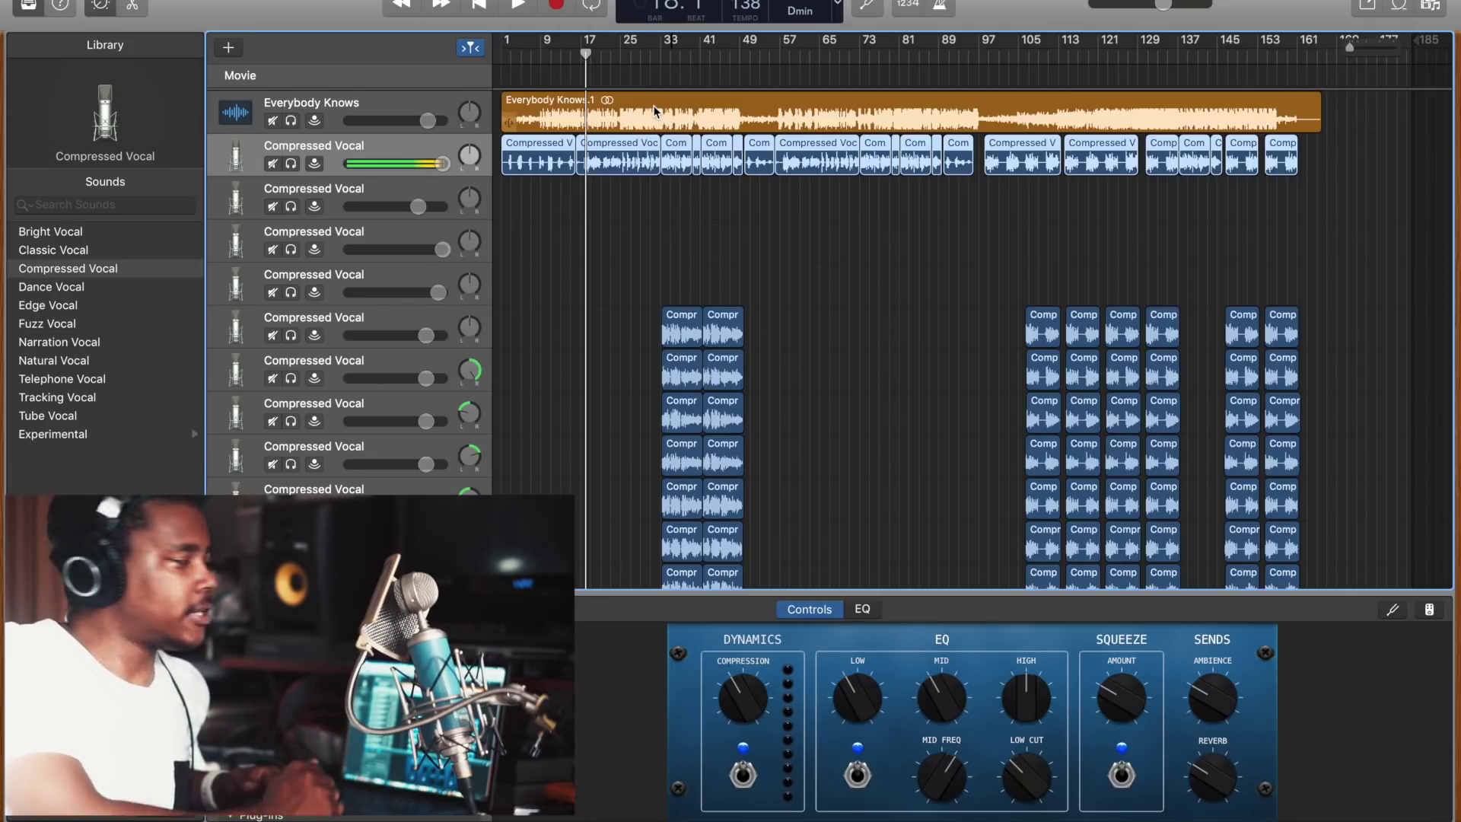
key("space")
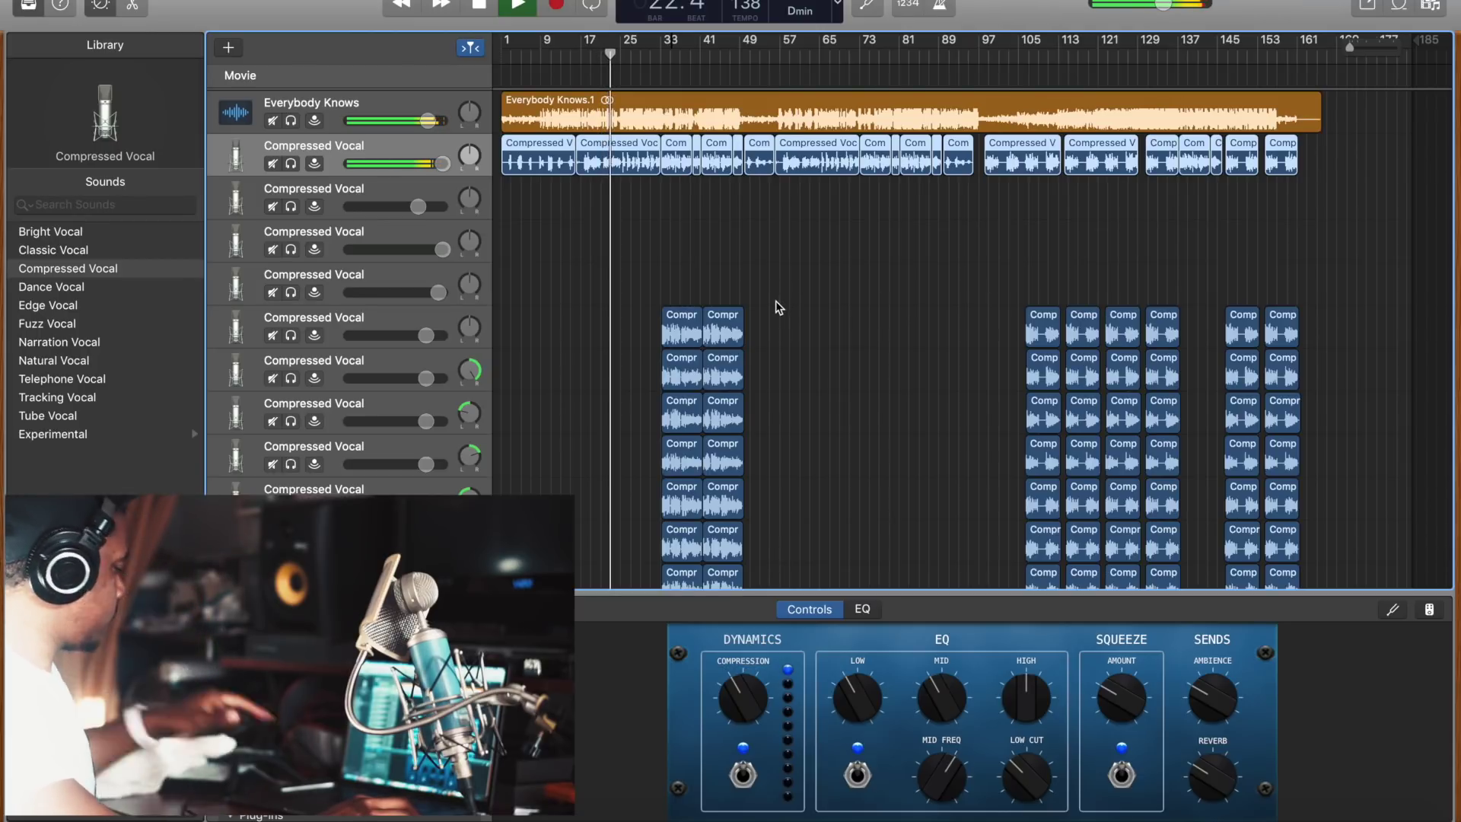
key("space")
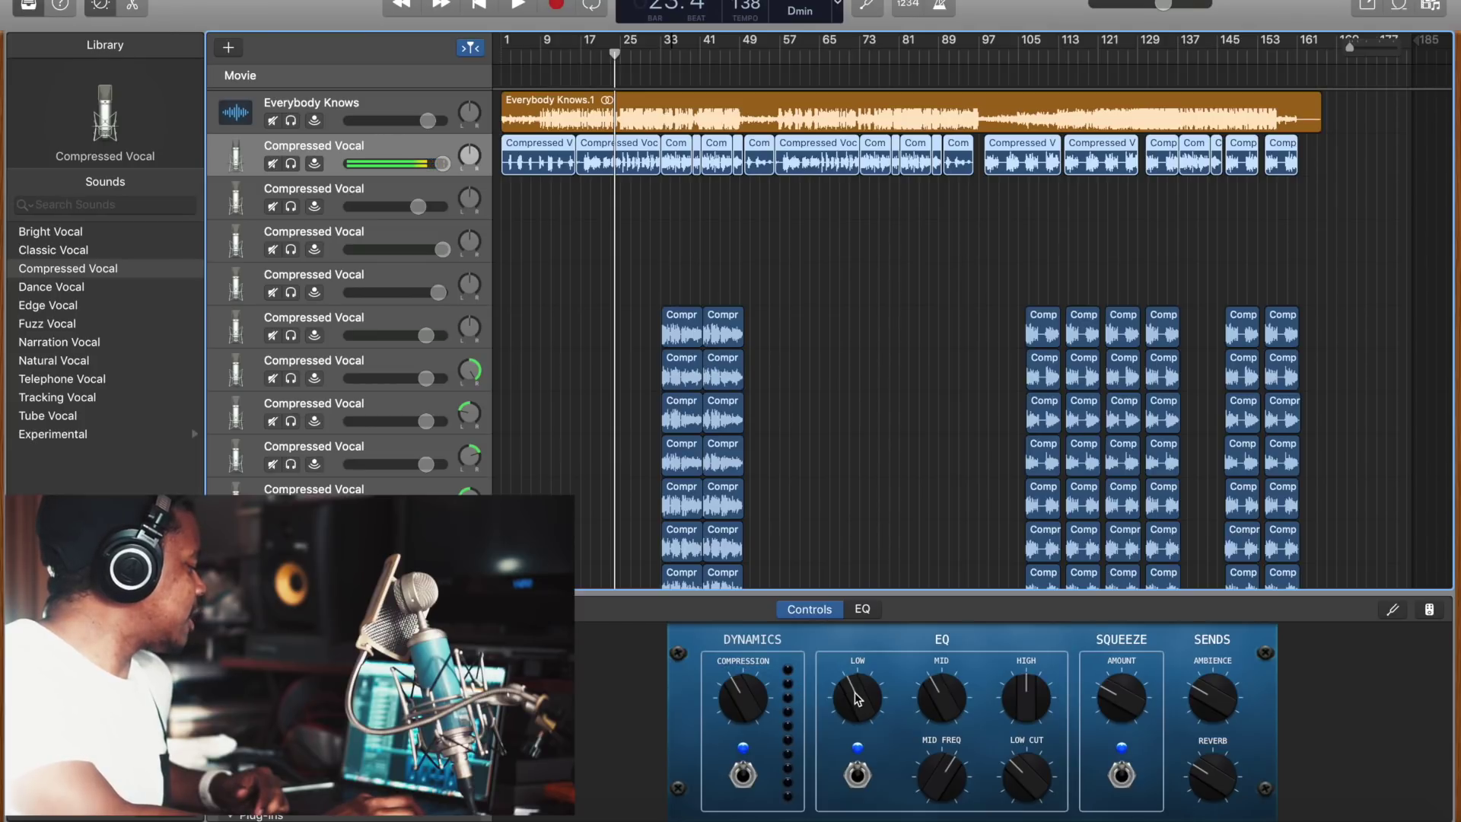
- Audition the lead vocal from bar 17 with its Low EQ at maximum and at minimum, restoring the original setting
left_click(583, 61)
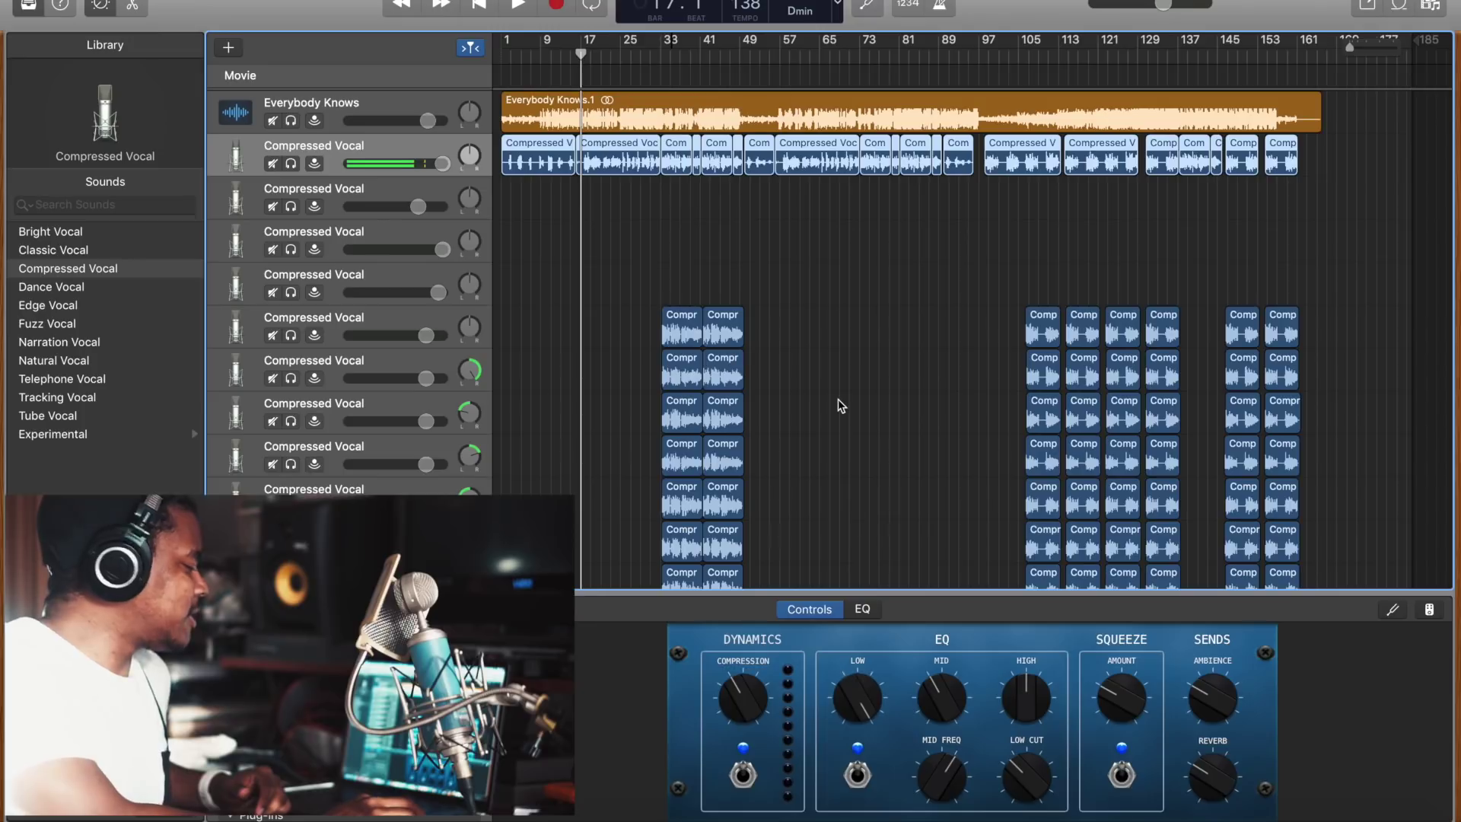
key("space")
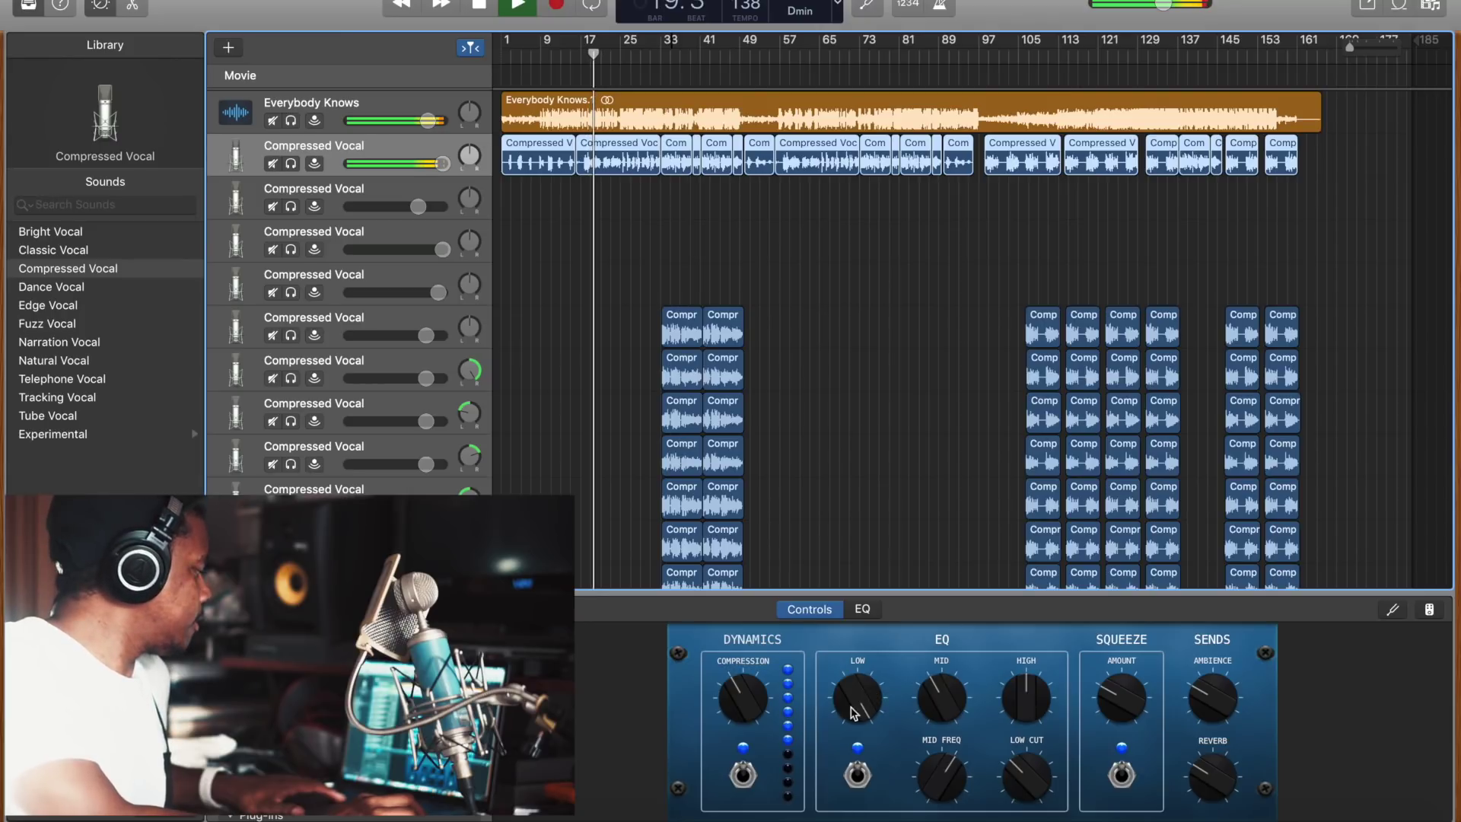
left_click_drag(862, 721, 866, 794)
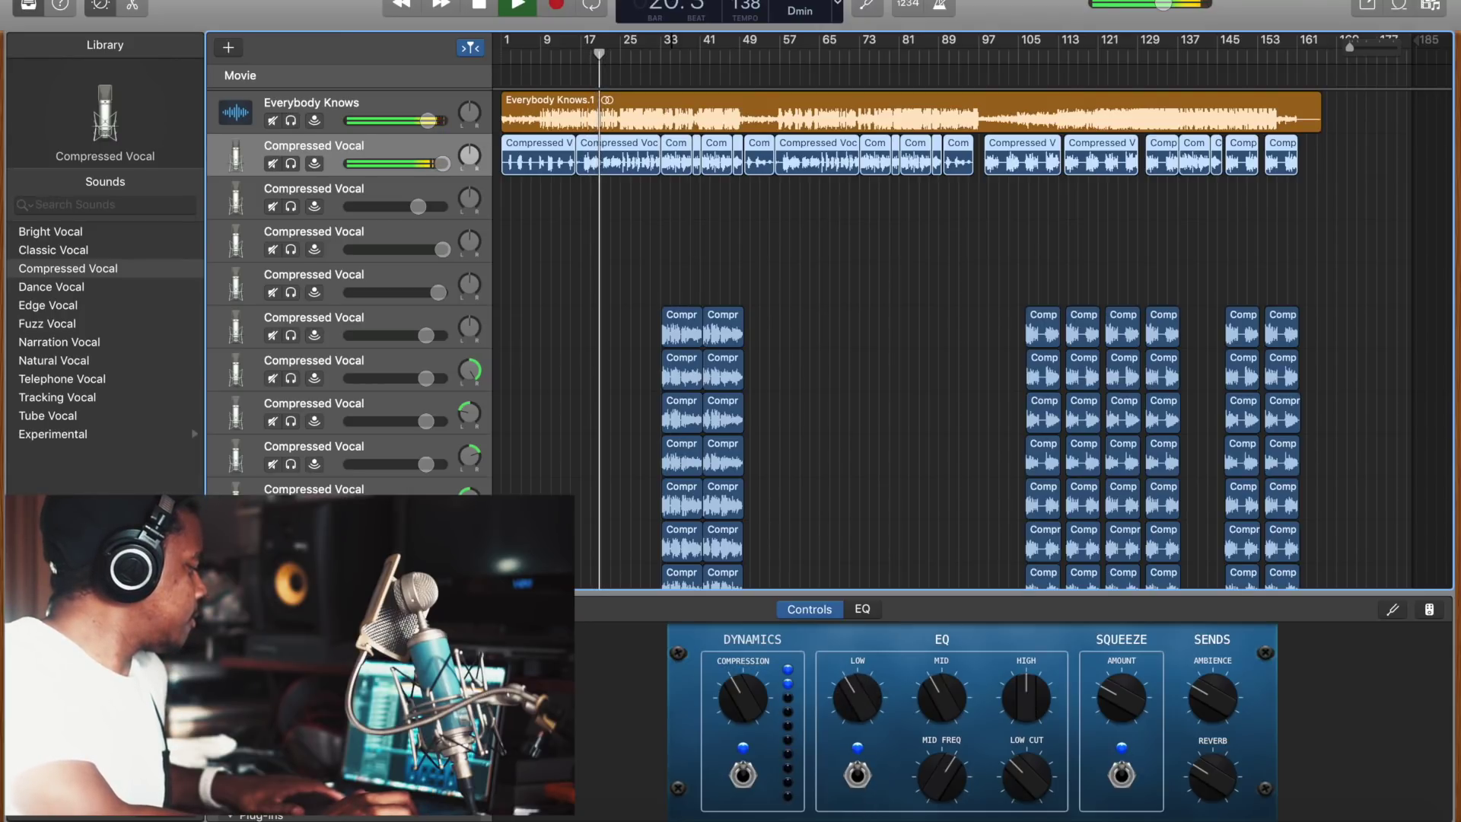
key("space")
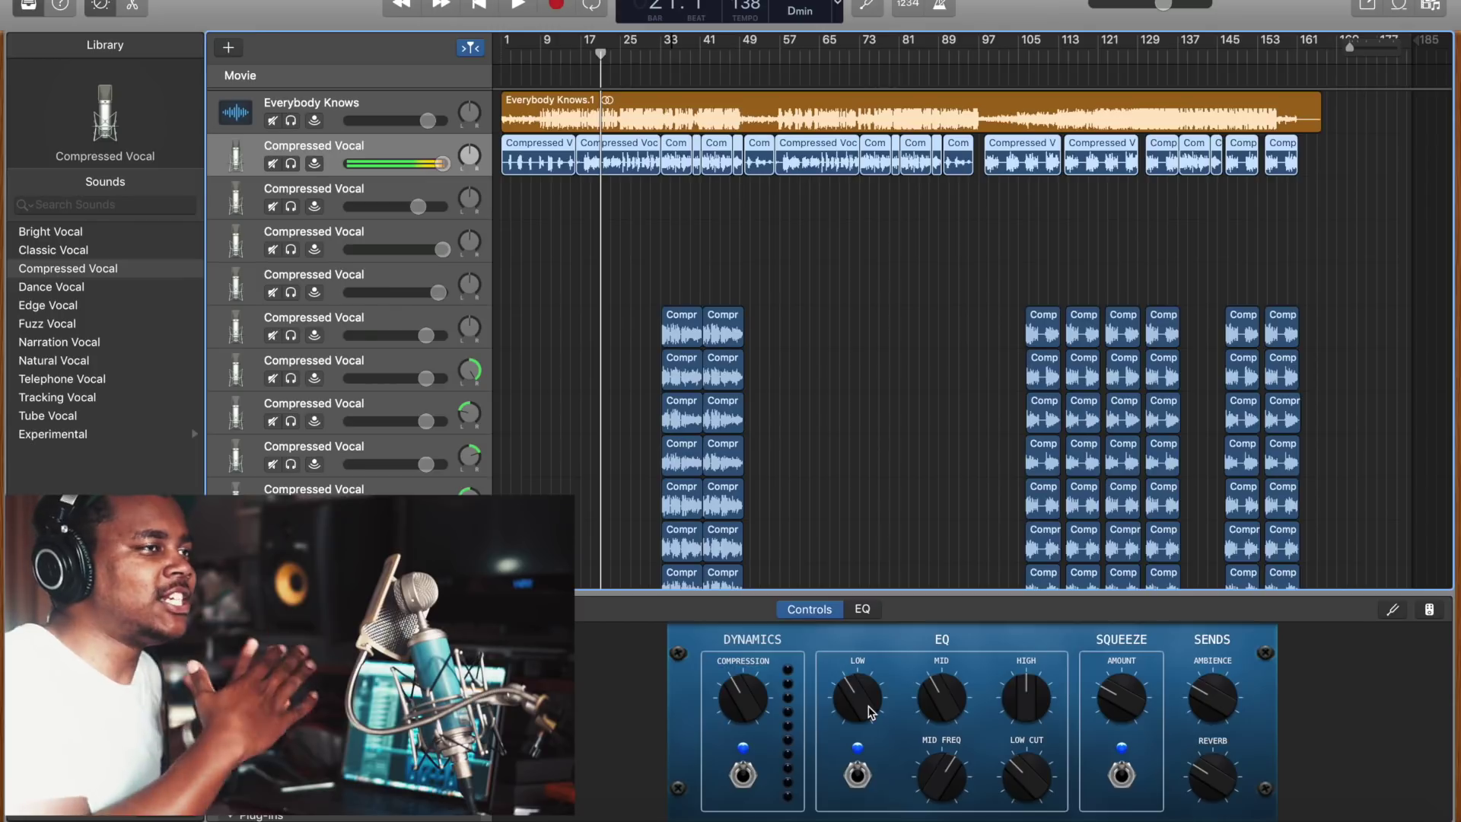
key("space")
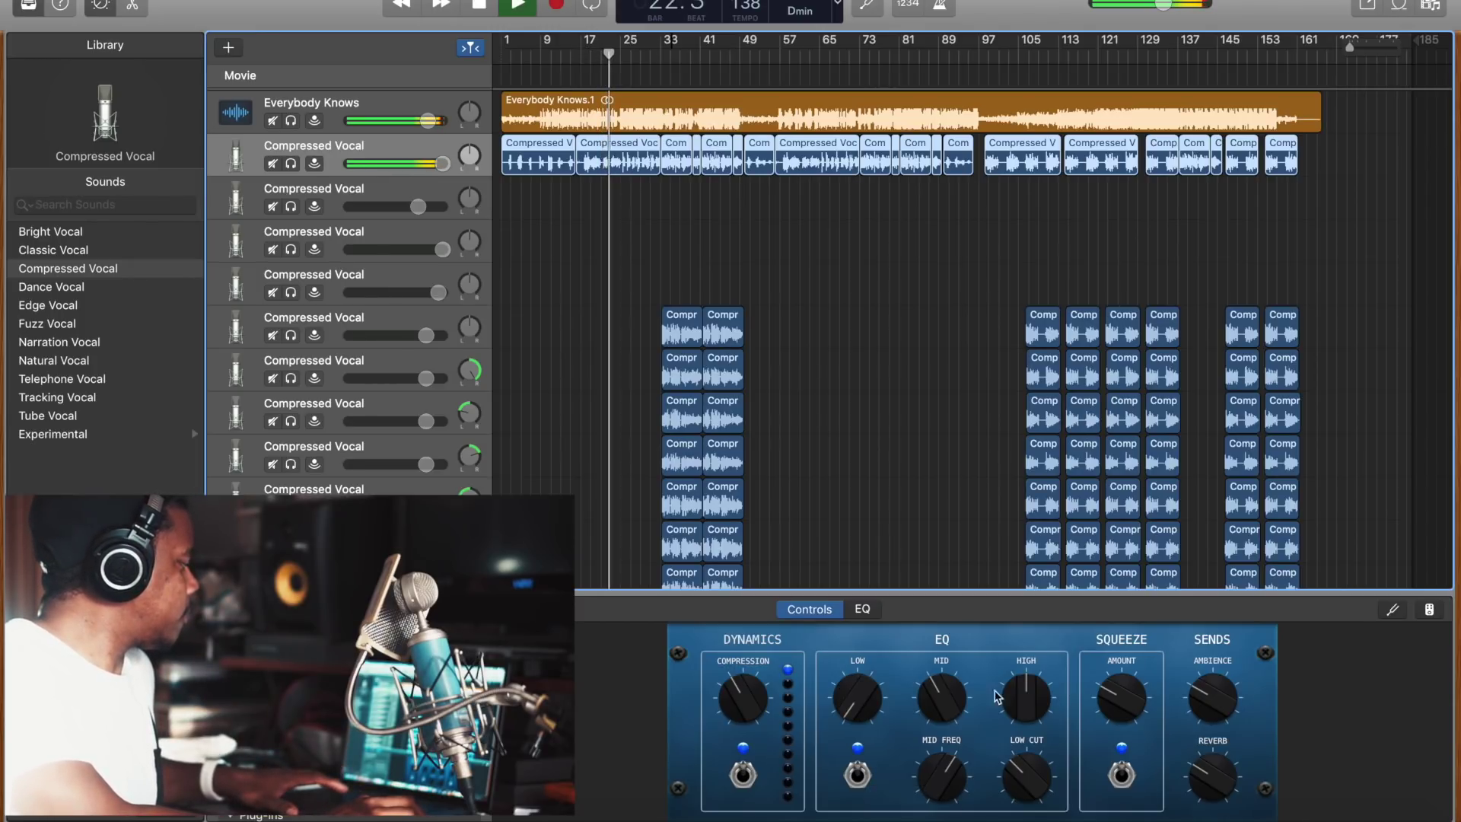
key("space")
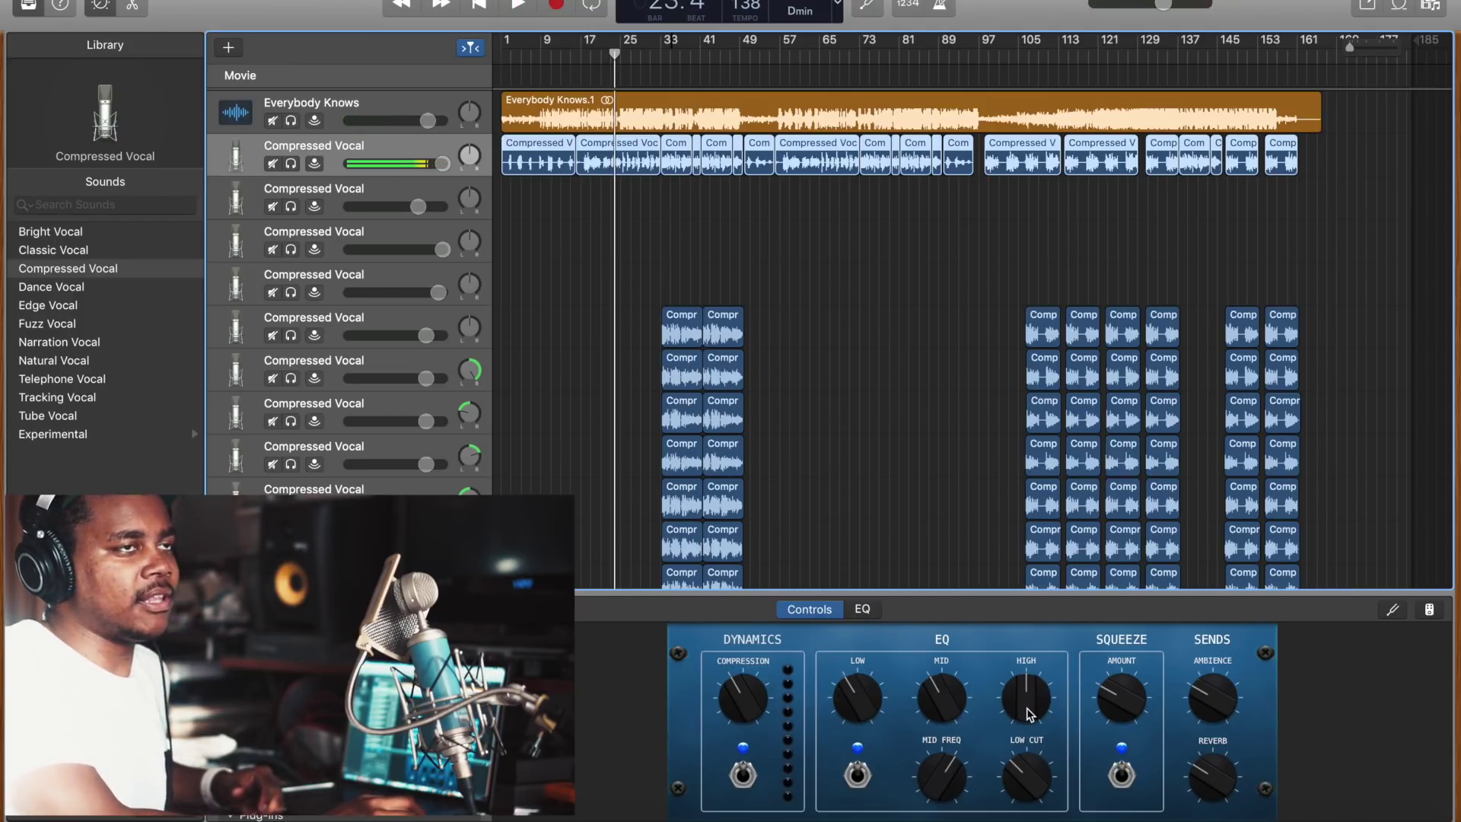
- Audition the lead vocal's High EQ at maximum and minimum around bar 17, and return it to the centre
key("space")
left_click_drag(1027, 711, 1027, 658)
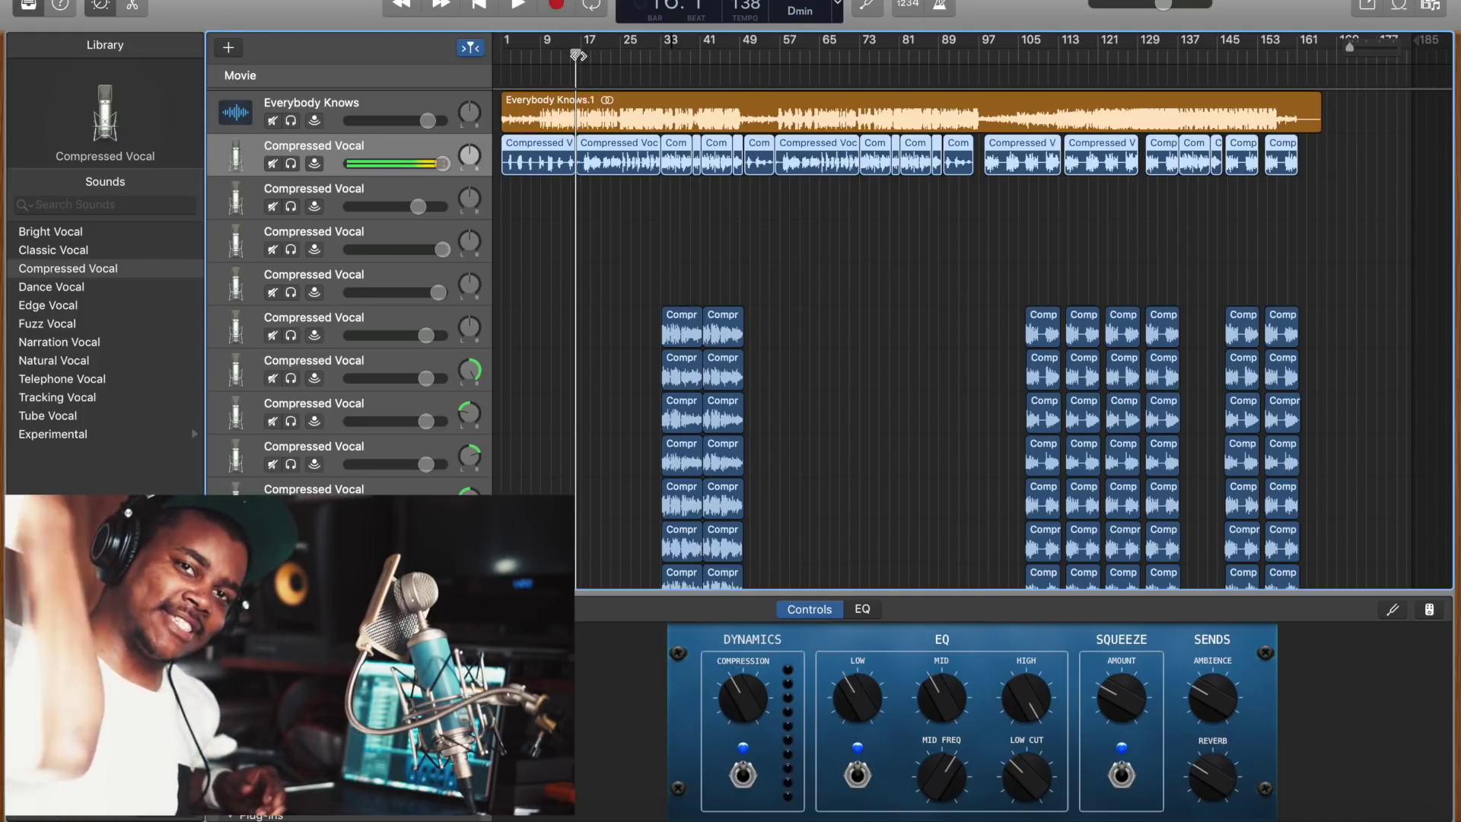
left_click_drag(1025, 698, 1027, 670)
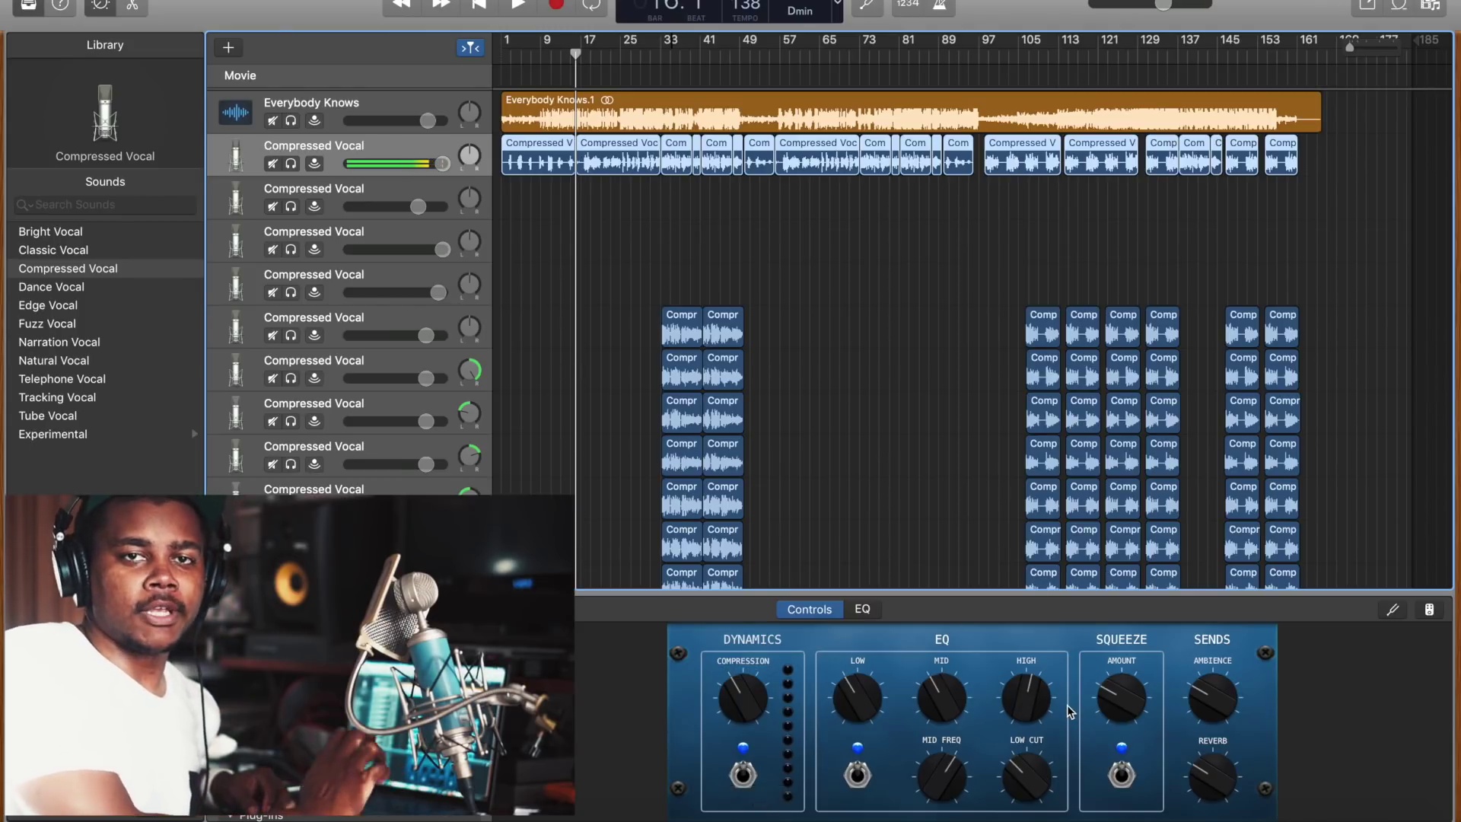
left_click_drag(1029, 708, 1031, 714)
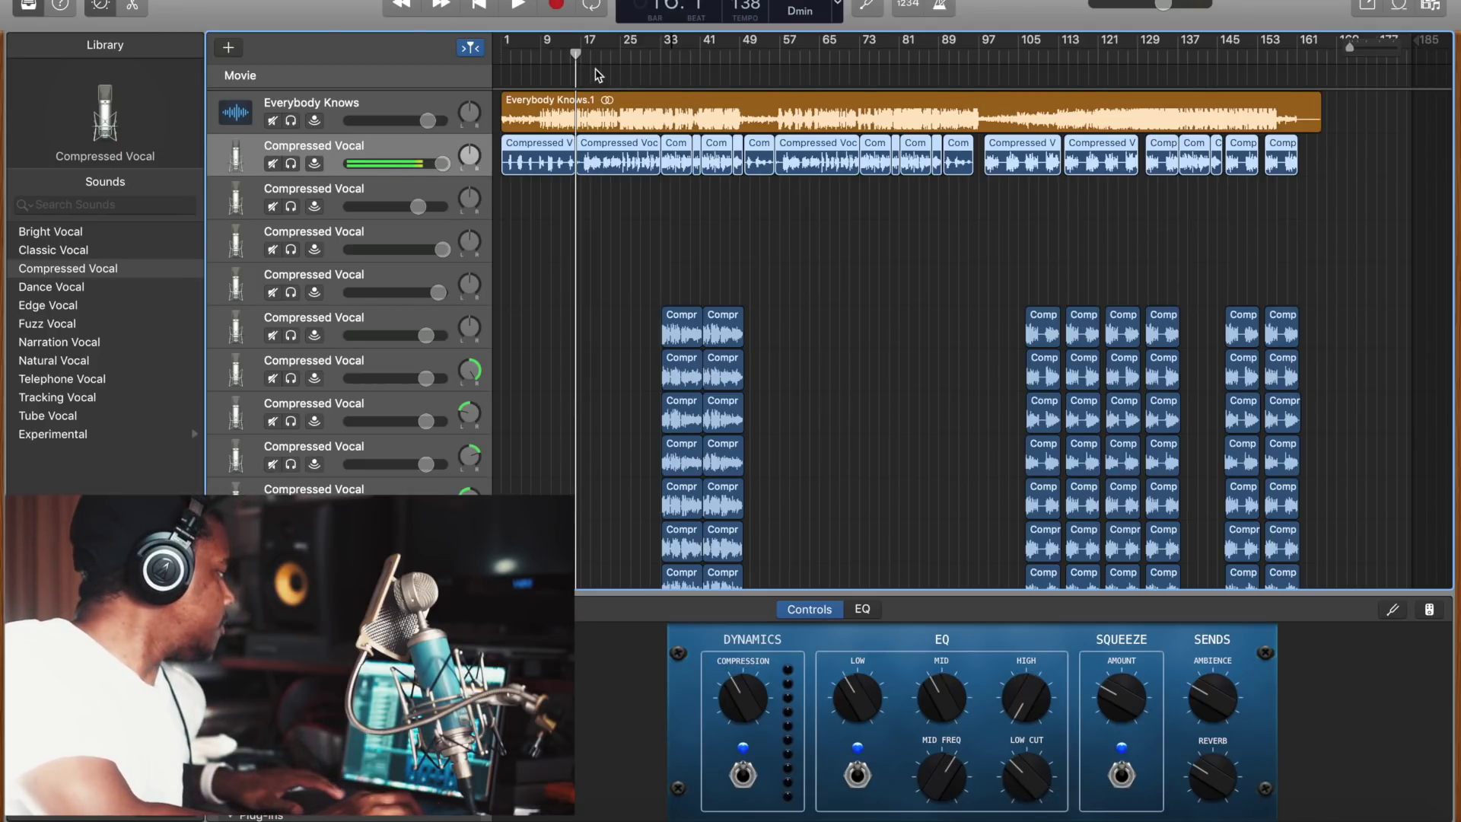
left_click_drag(577, 53, 580, 54)
key("space")
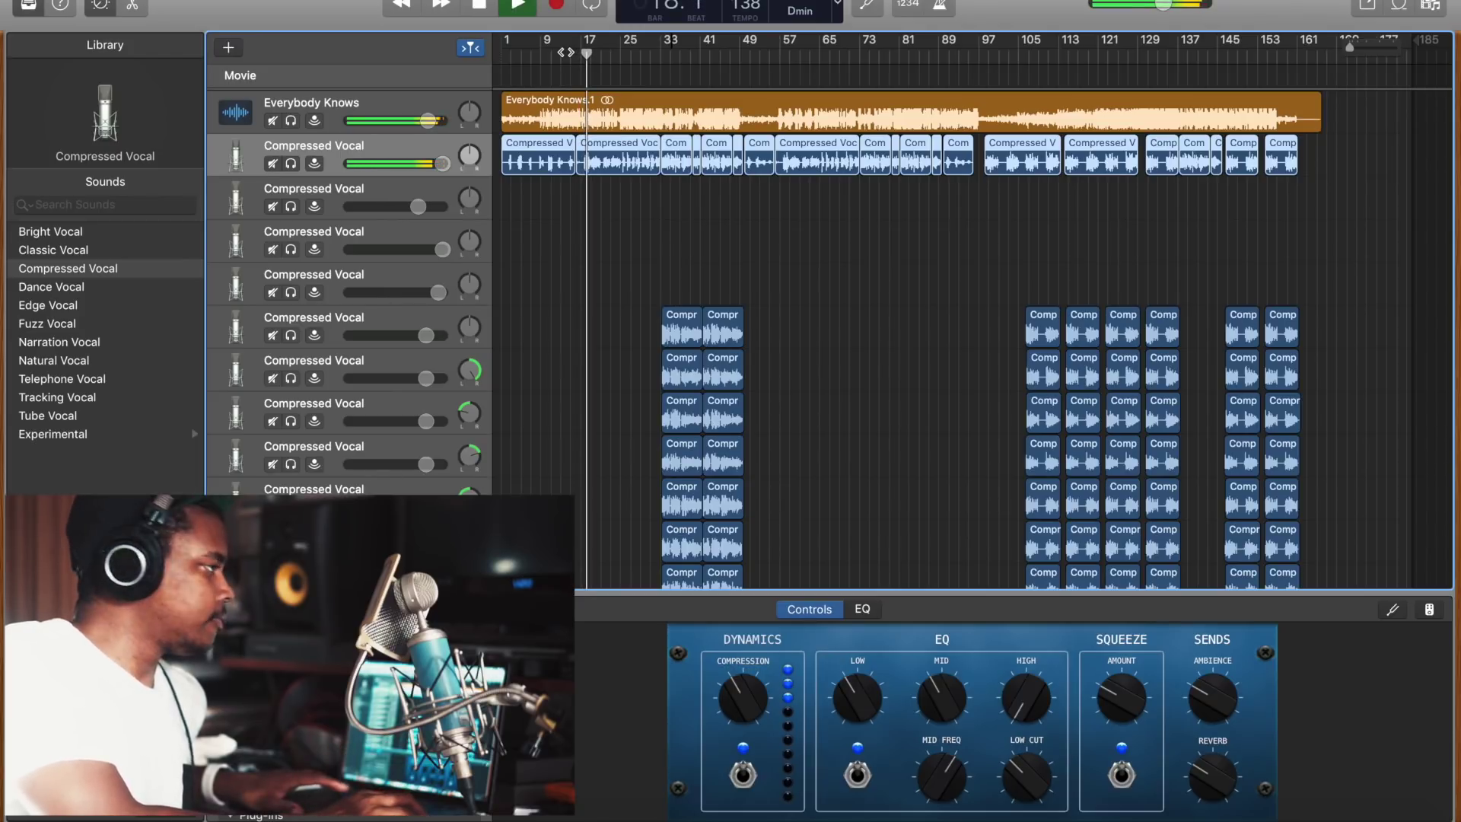
key("space")
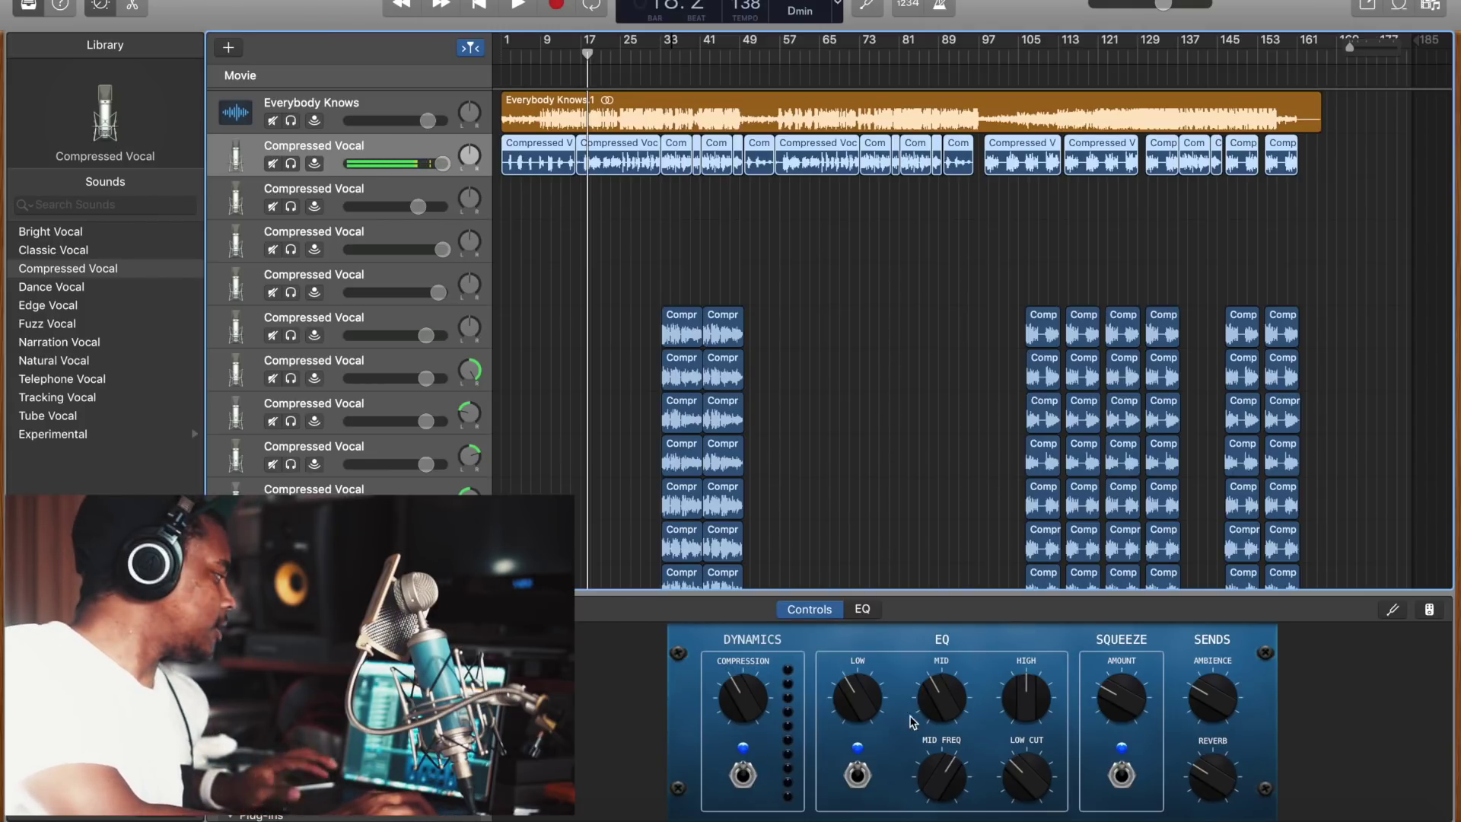
- Turn the lead vocal's Mid EQ to minimum and play it from bar 17, muting the Everybody Knows track
left_click_drag(941, 695, 942, 791)
left_click_drag(587, 55, 581, 55)
key("space")
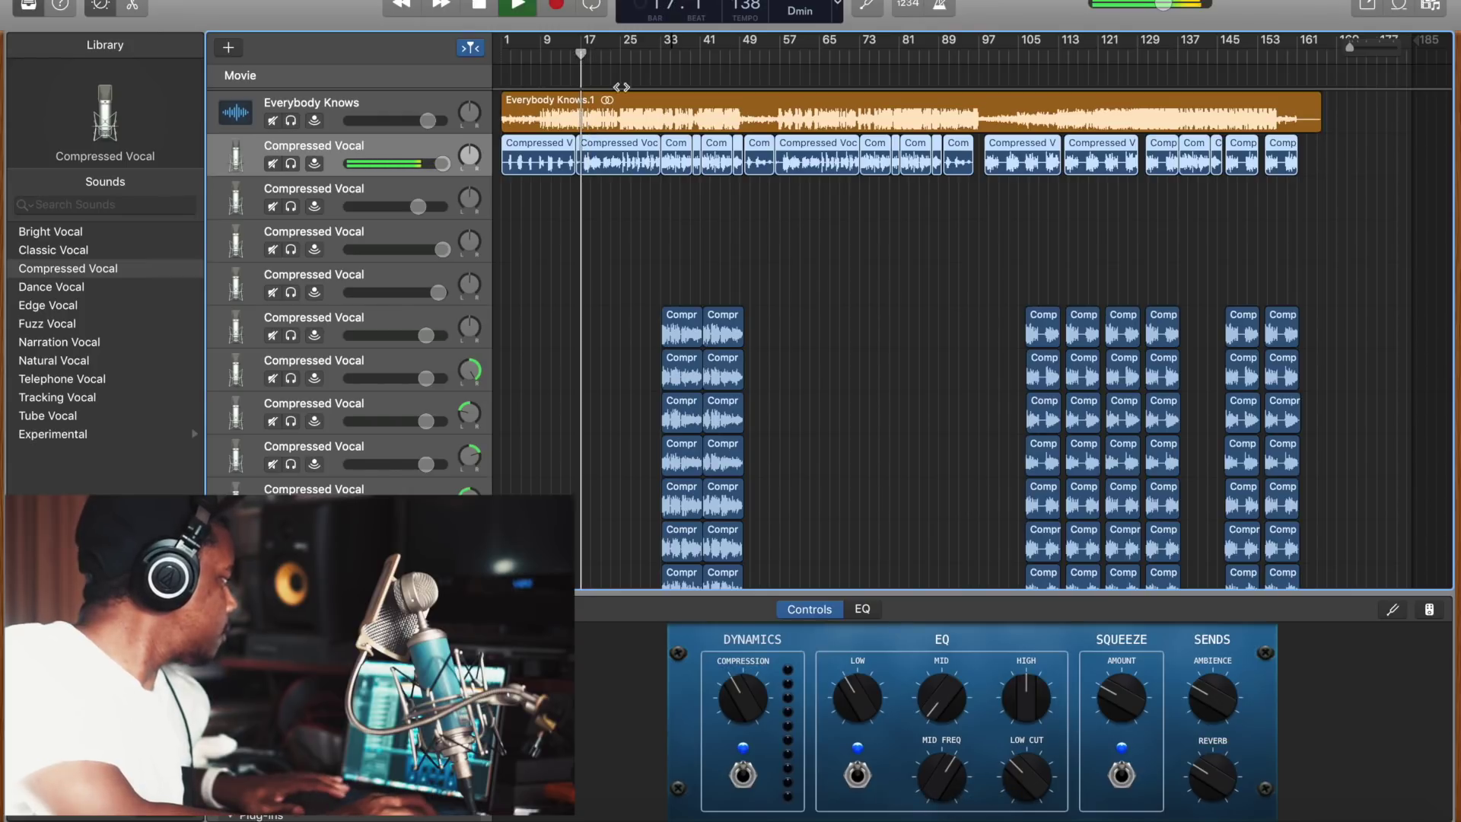
left_click(272, 121)
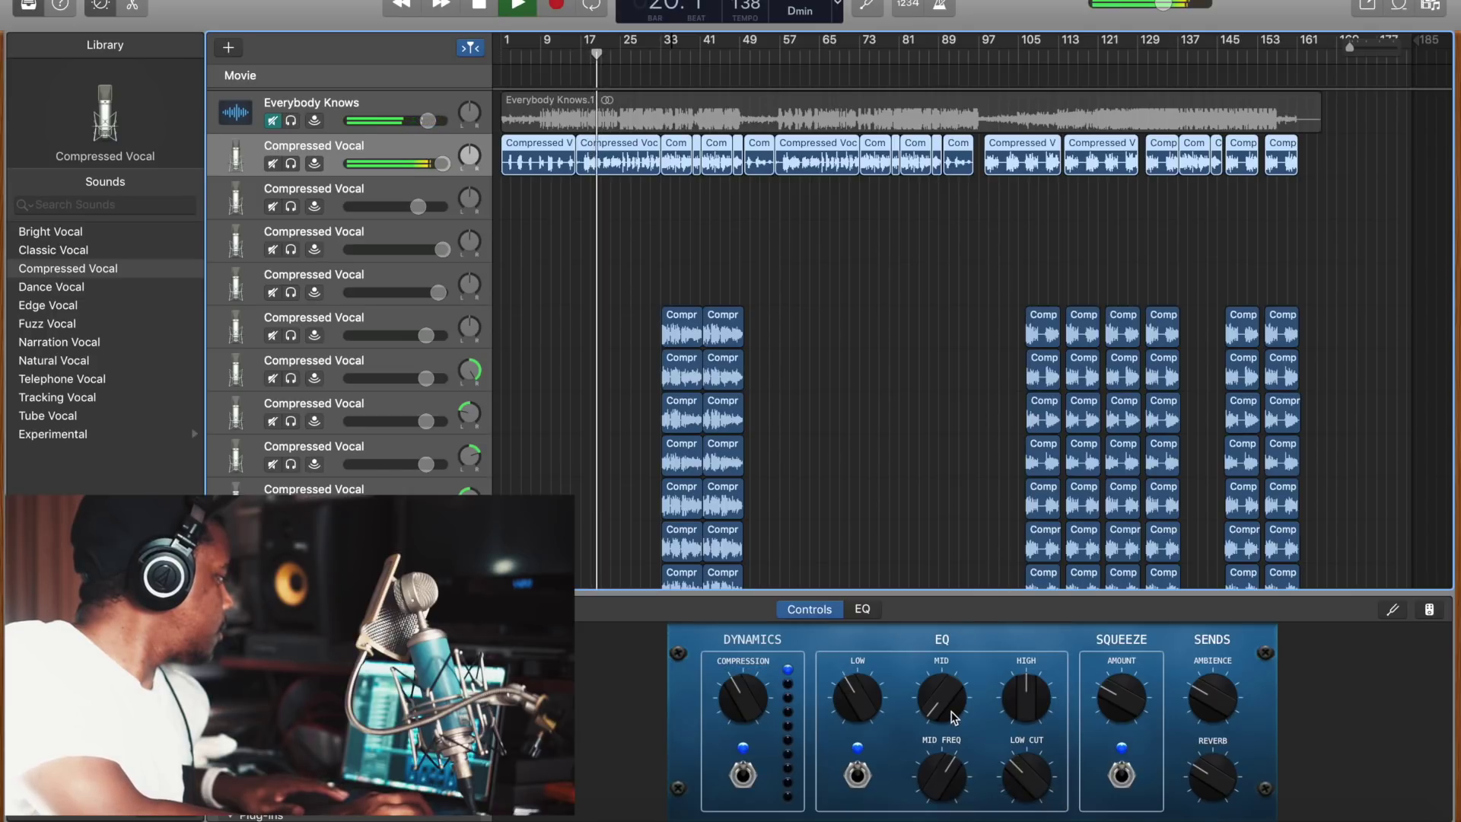
left_click(584, 55)
key("space")
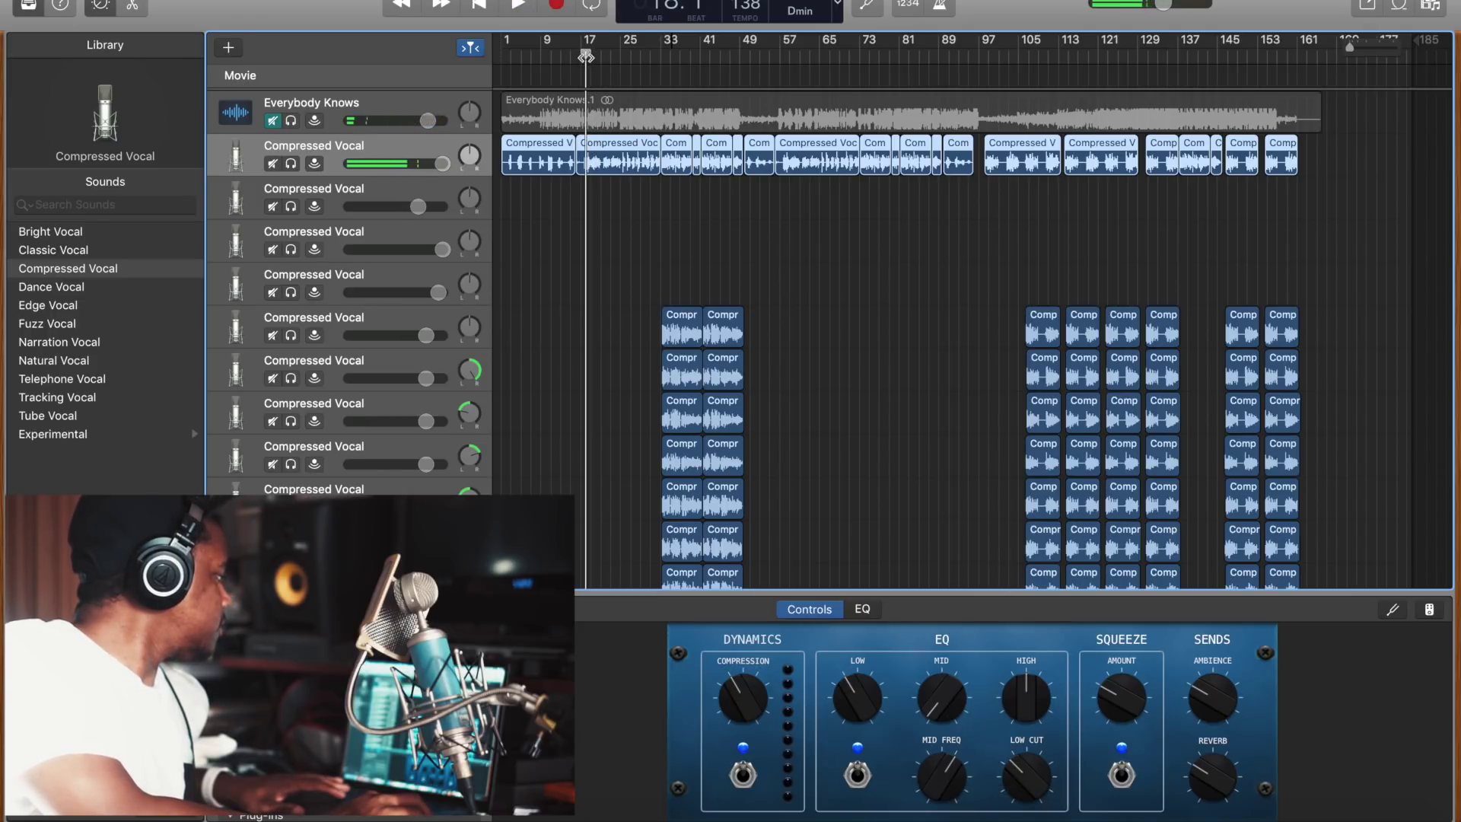
- Audition the lead vocal with Mid EQ at maximum, unmute Everybody Knows and restore the original Mid setting
key("space")
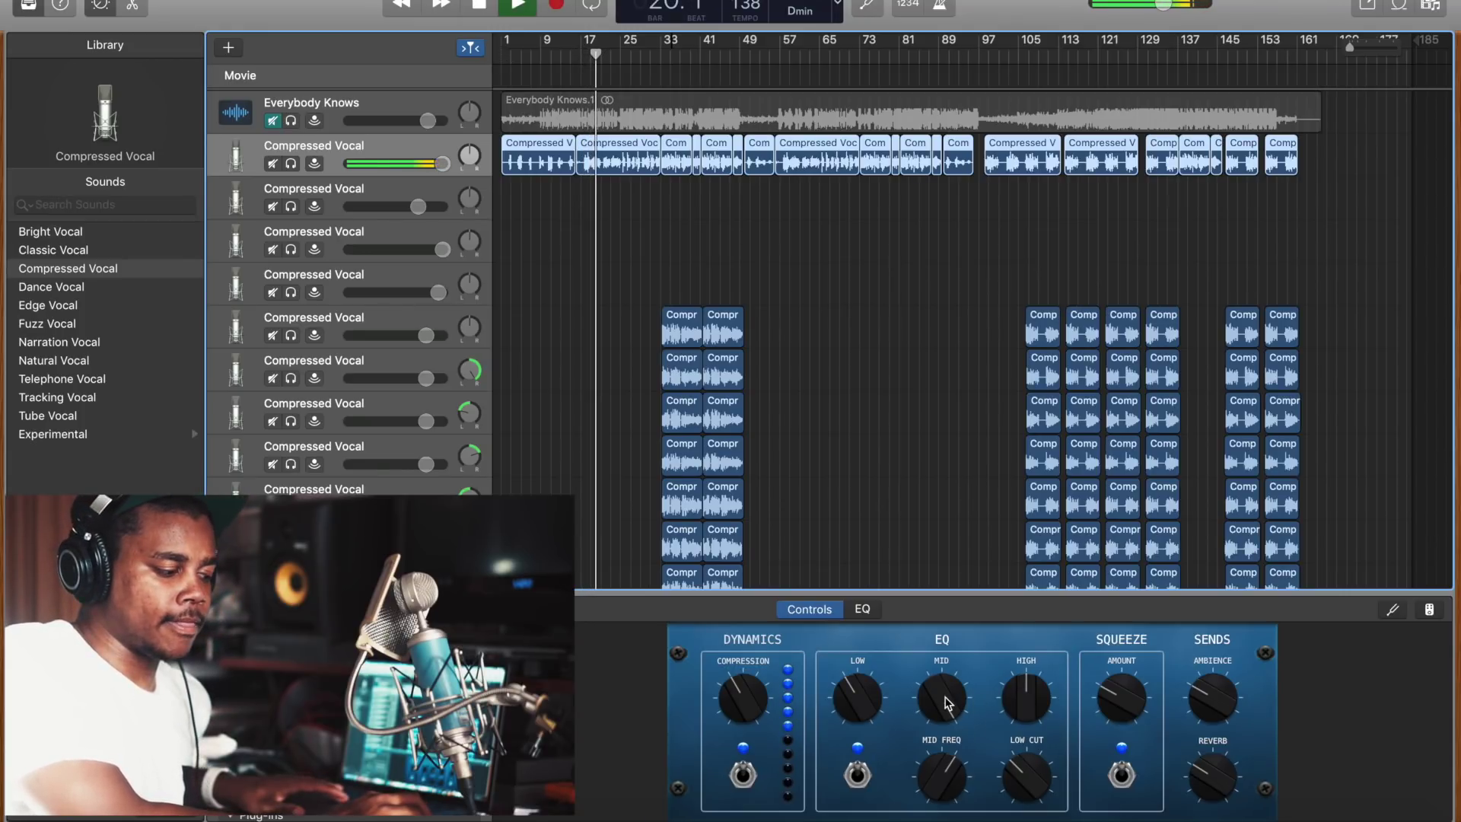
key("space")
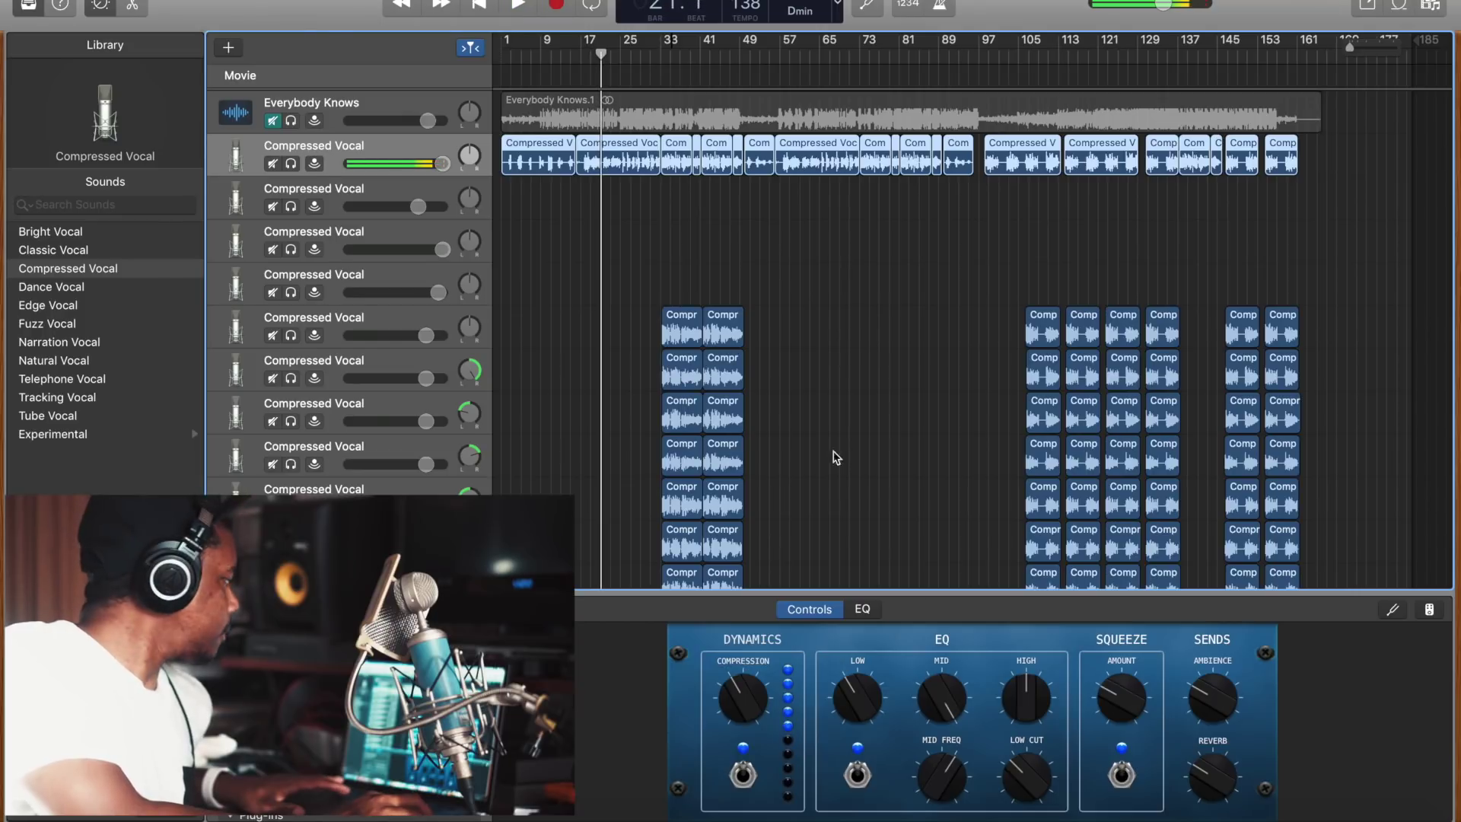
left_click(272, 120)
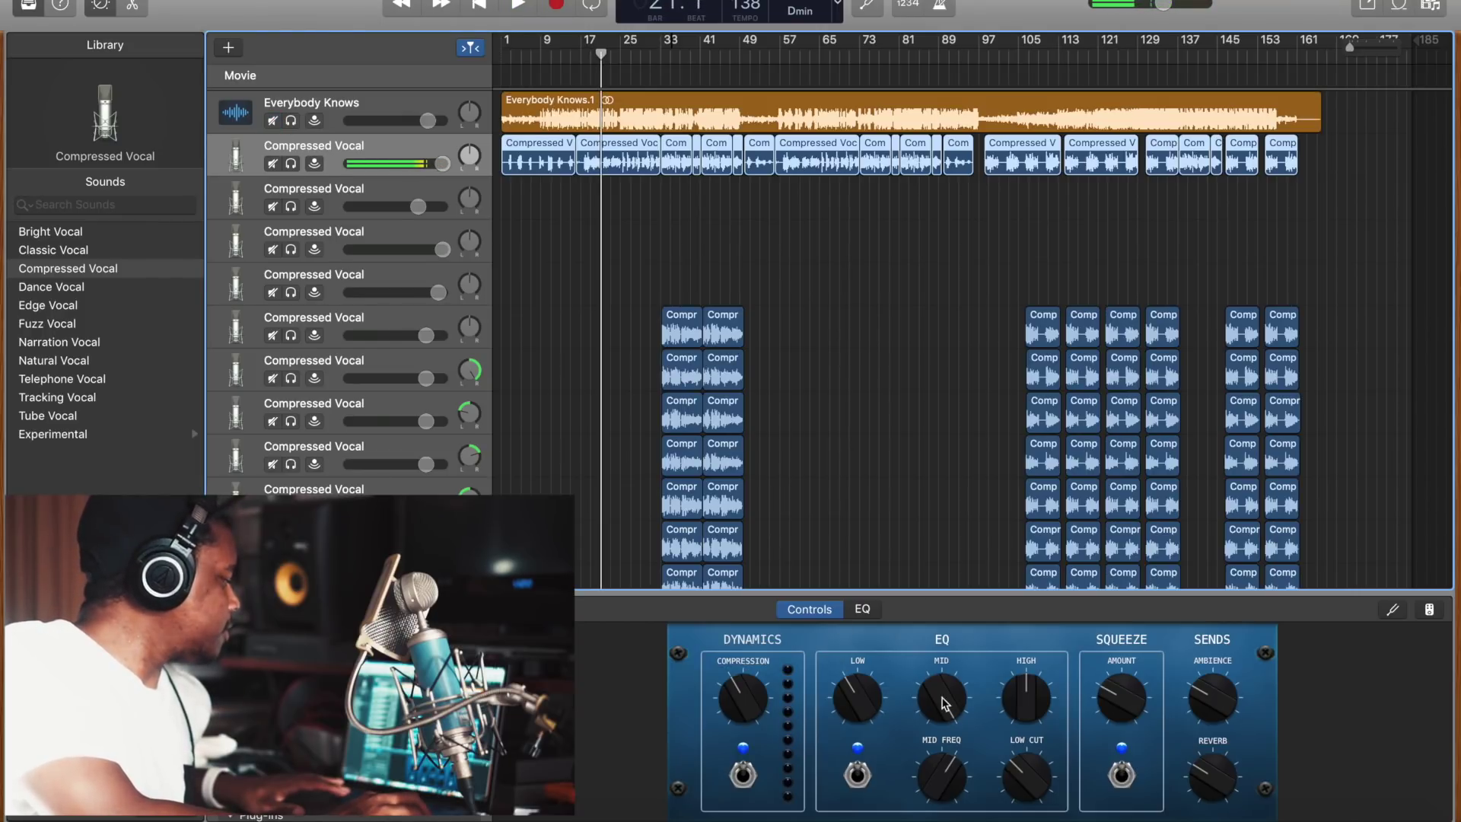
left_click_drag(946, 687, 955, 816)
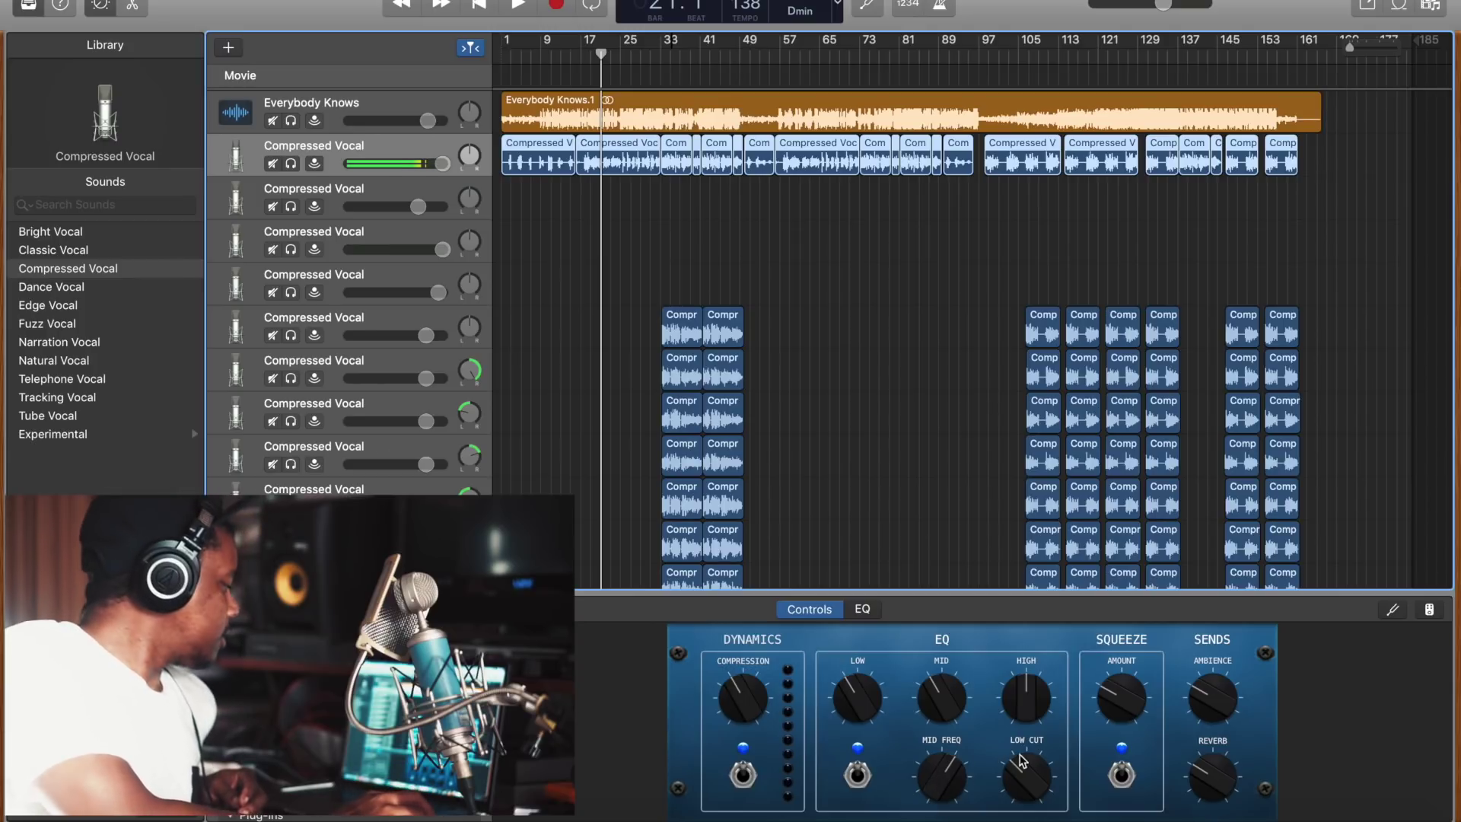
- Mute the Everybody Knows track and play the lead vocal from bar 17 with Low Cut at minimum
left_click_drag(601, 60, 581, 69)
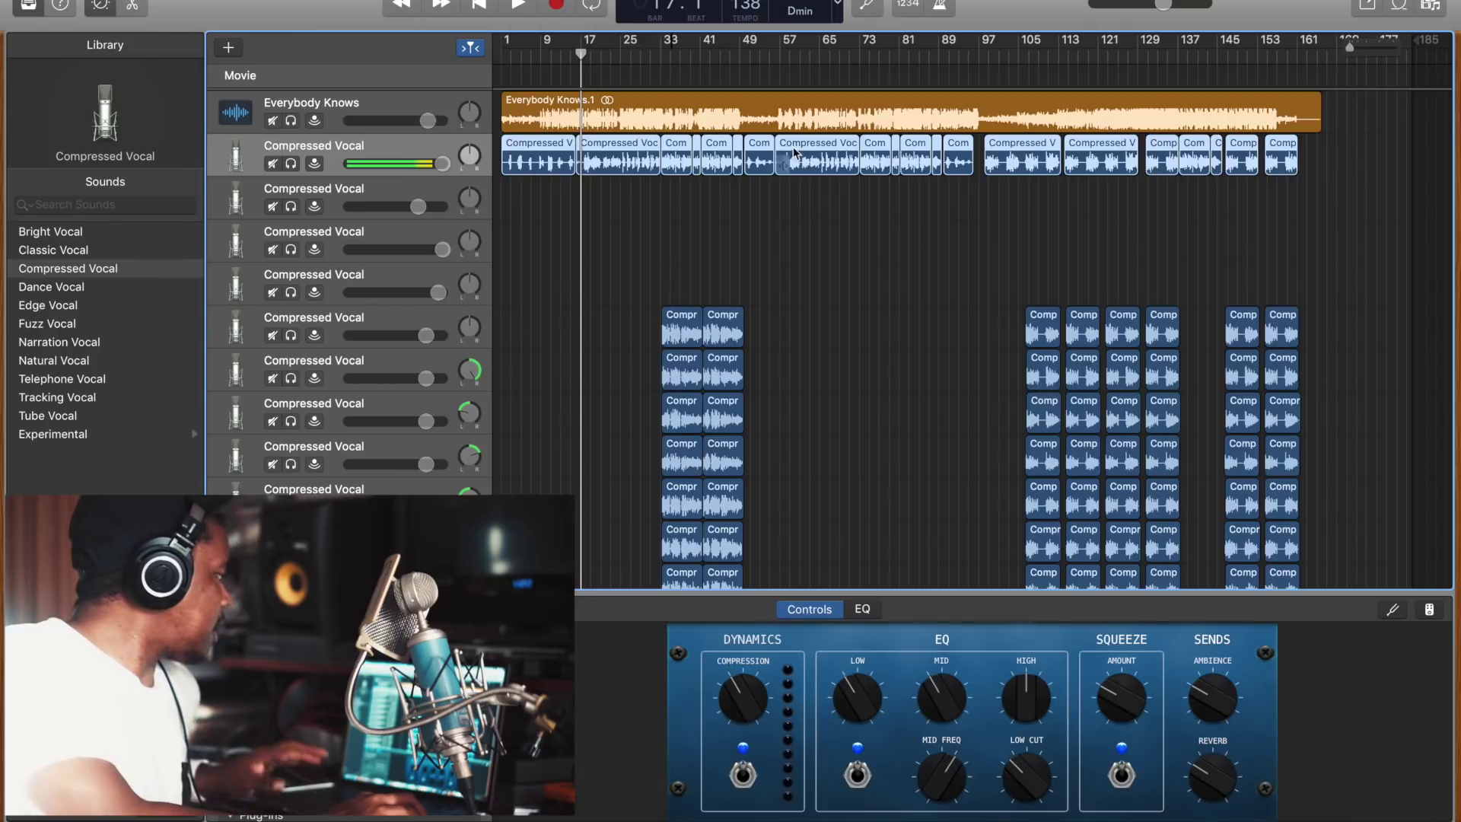
left_click(272, 120)
key("space")
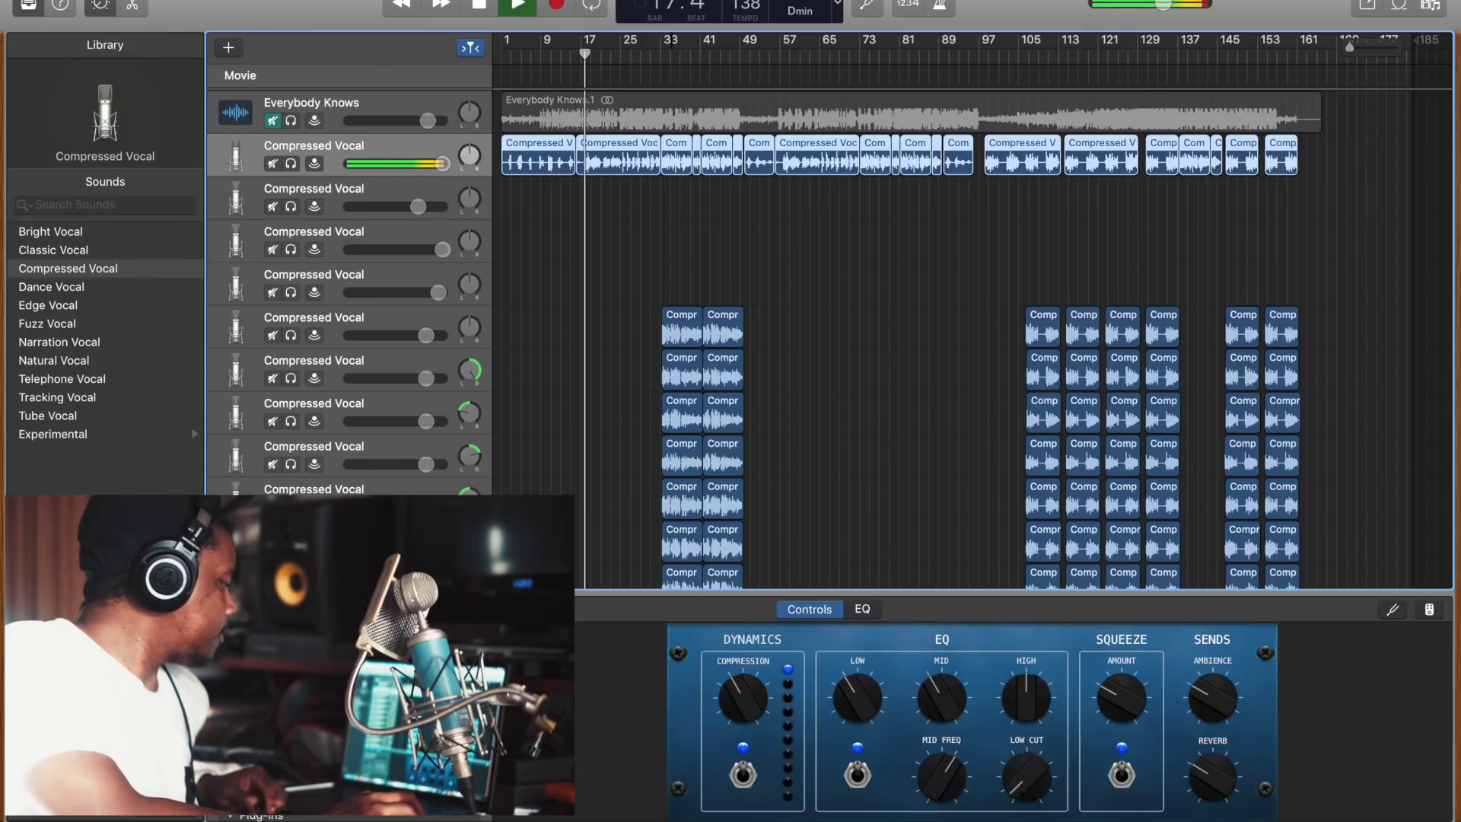
- Sweep the lead vocal's Low Cut to maximum and minimum, restore its original setting, and return the playhead to bar 17
left_click_drag(1026, 784, 1028, 749)
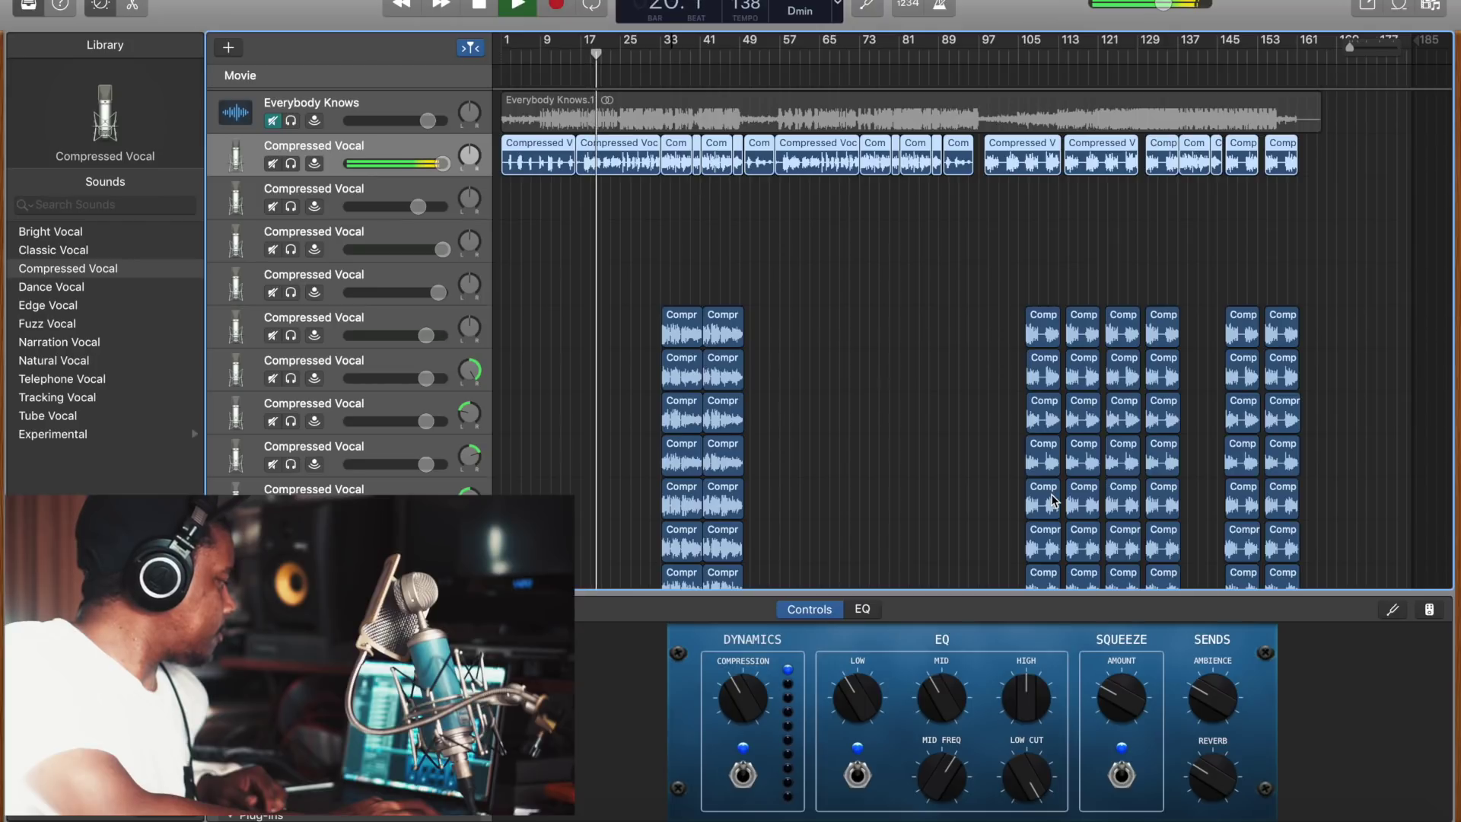
left_click_drag(1028, 772, 1035, 815)
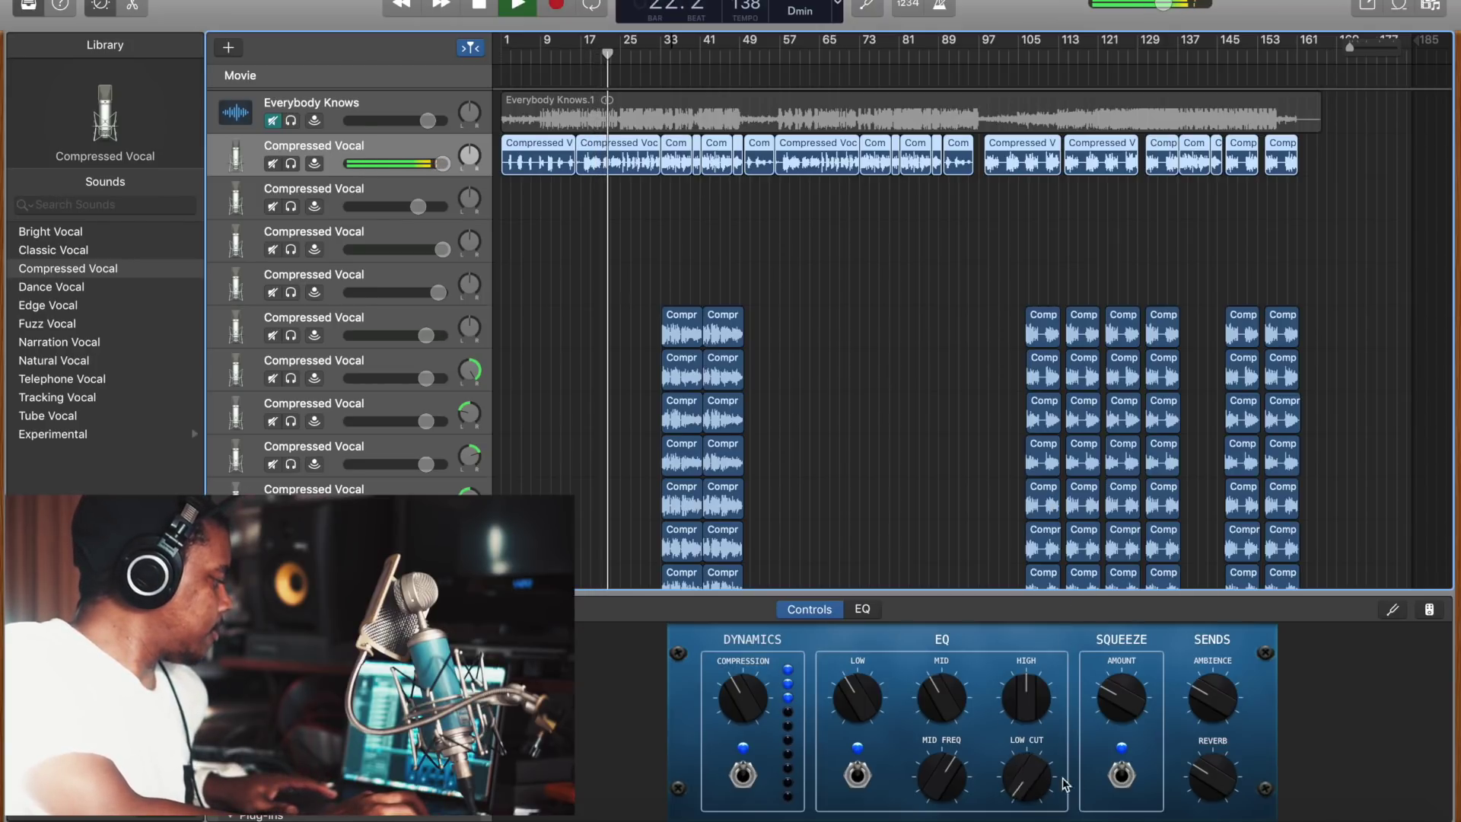
left_click_drag(1031, 793, 1031, 779)
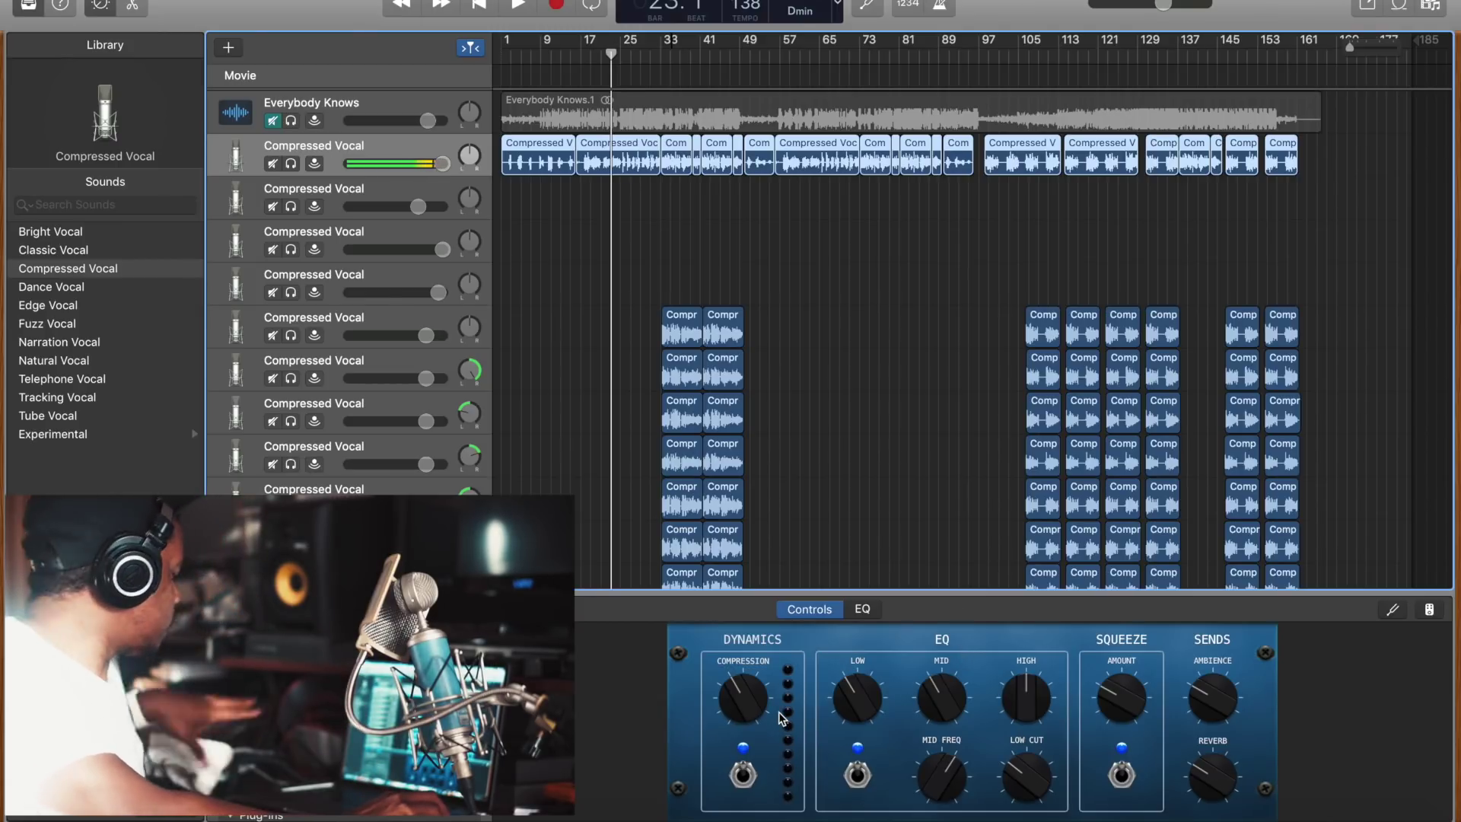
left_click(580, 54)
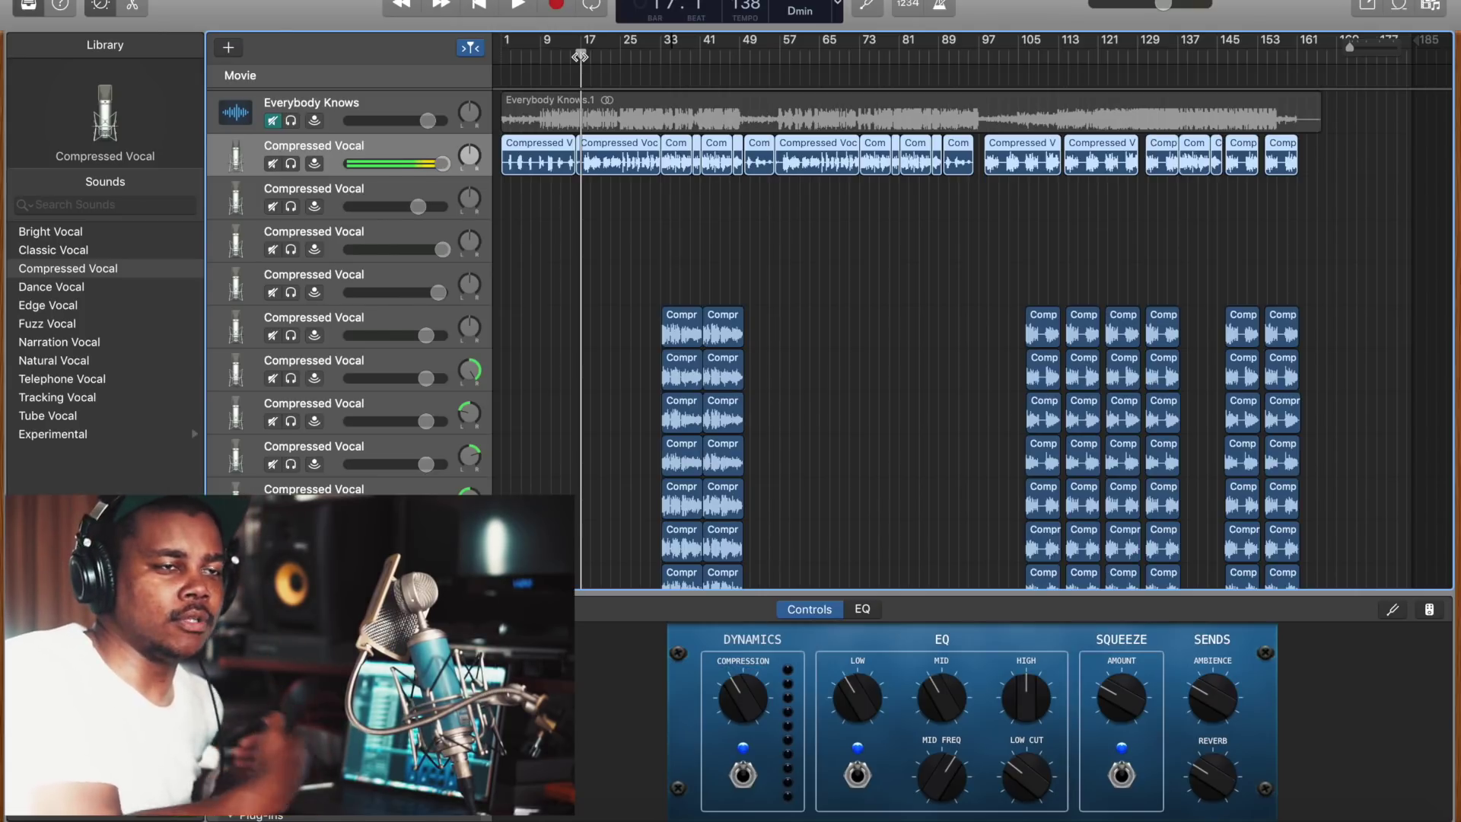
- Turn the lead vocal's Compression to minimum, play it from bar 17 and switch the Dynamics section off
left_click_drag(738, 708, 738, 749)
key("space")
left_click(744, 776)
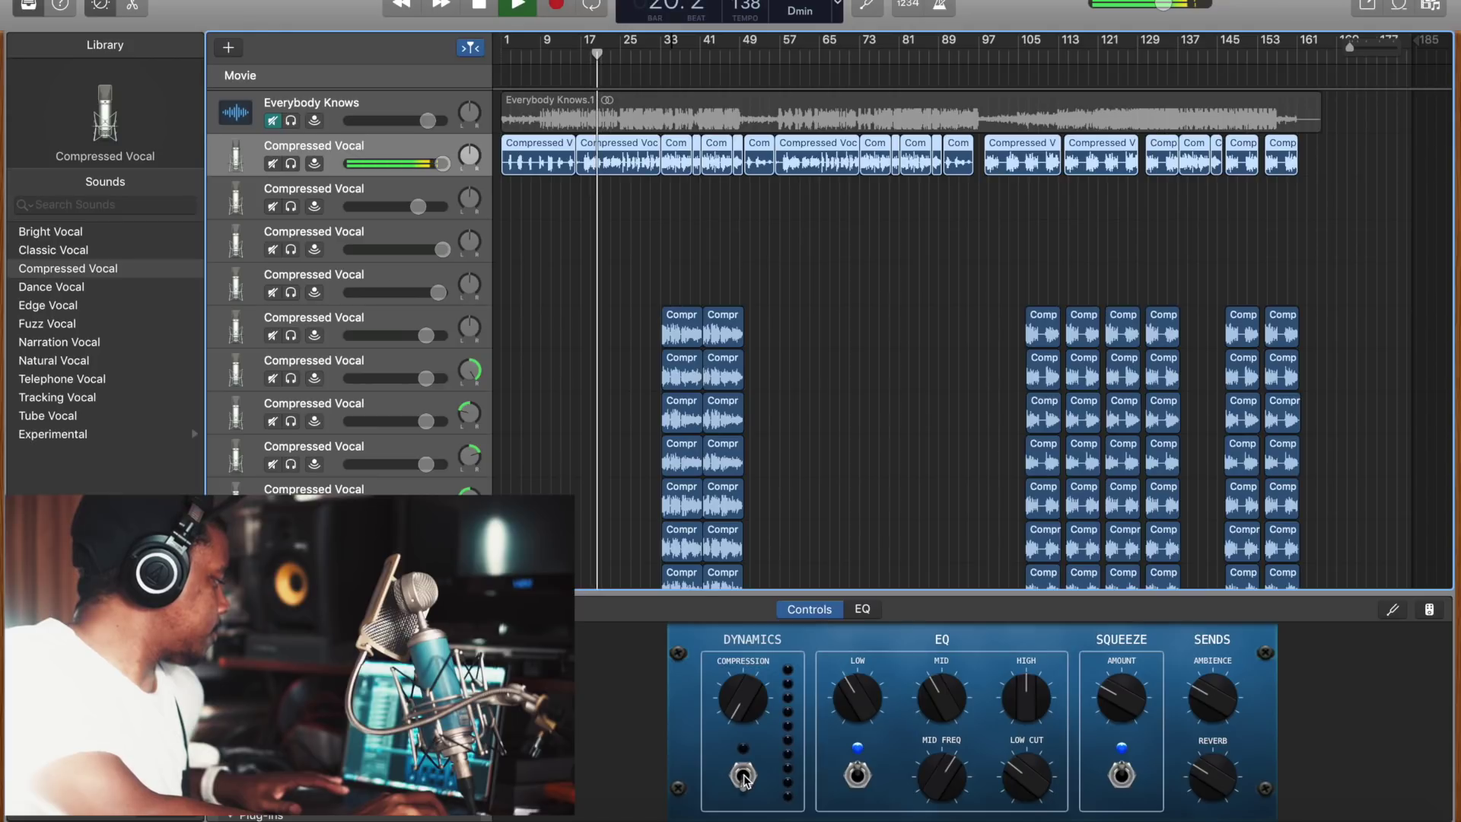
key("space")
- Audition the lead vocal from bar 17 with Compression at maximum and restore the original Compression setting
left_click_drag(744, 685, 739, 532)
mouse_move(603, 54)
left_mouse_down()
mouse_move(566, 55)
mouse_move(582, 60)
left_mouse_up()
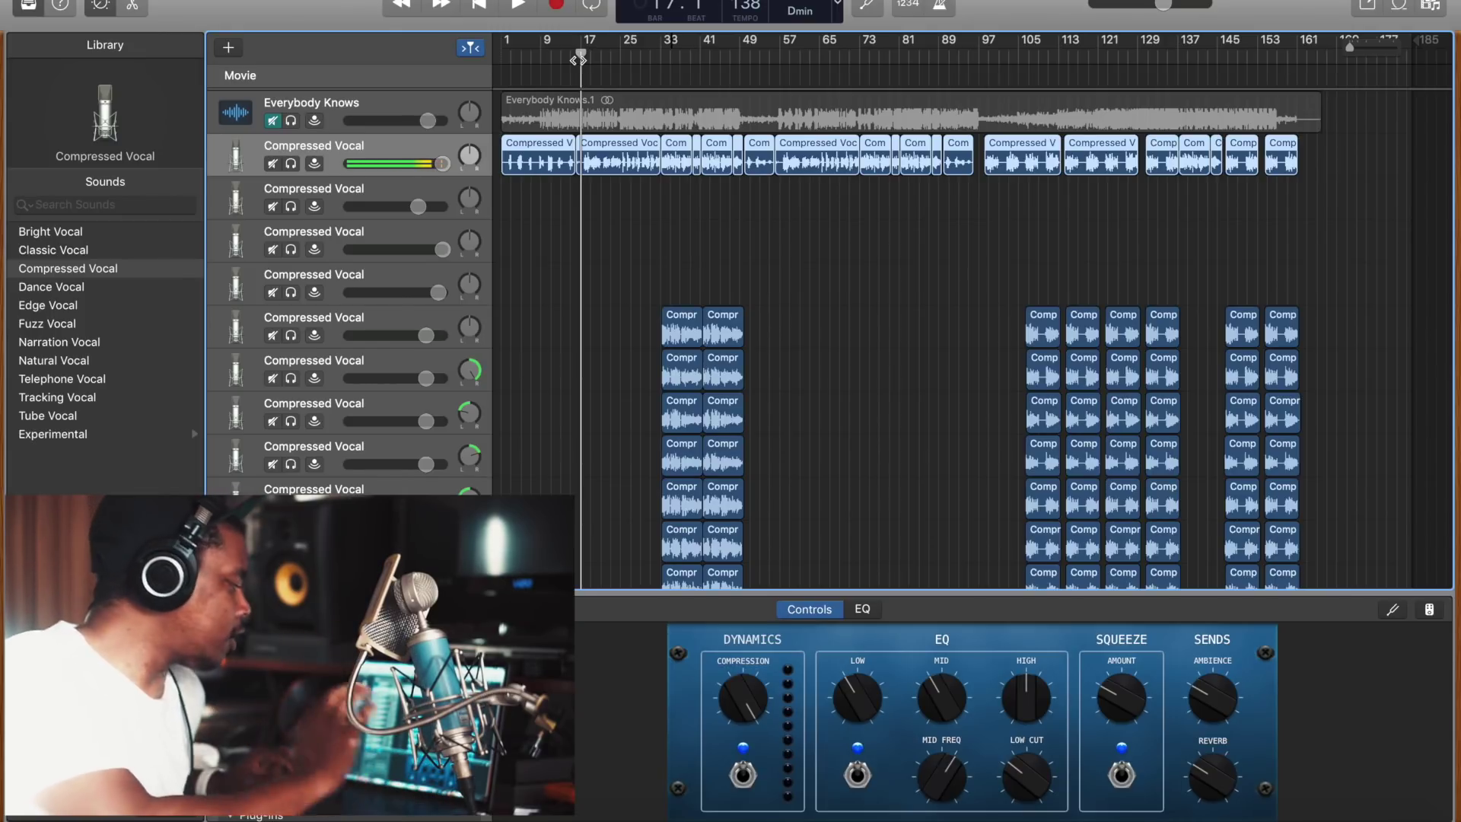
key("space")
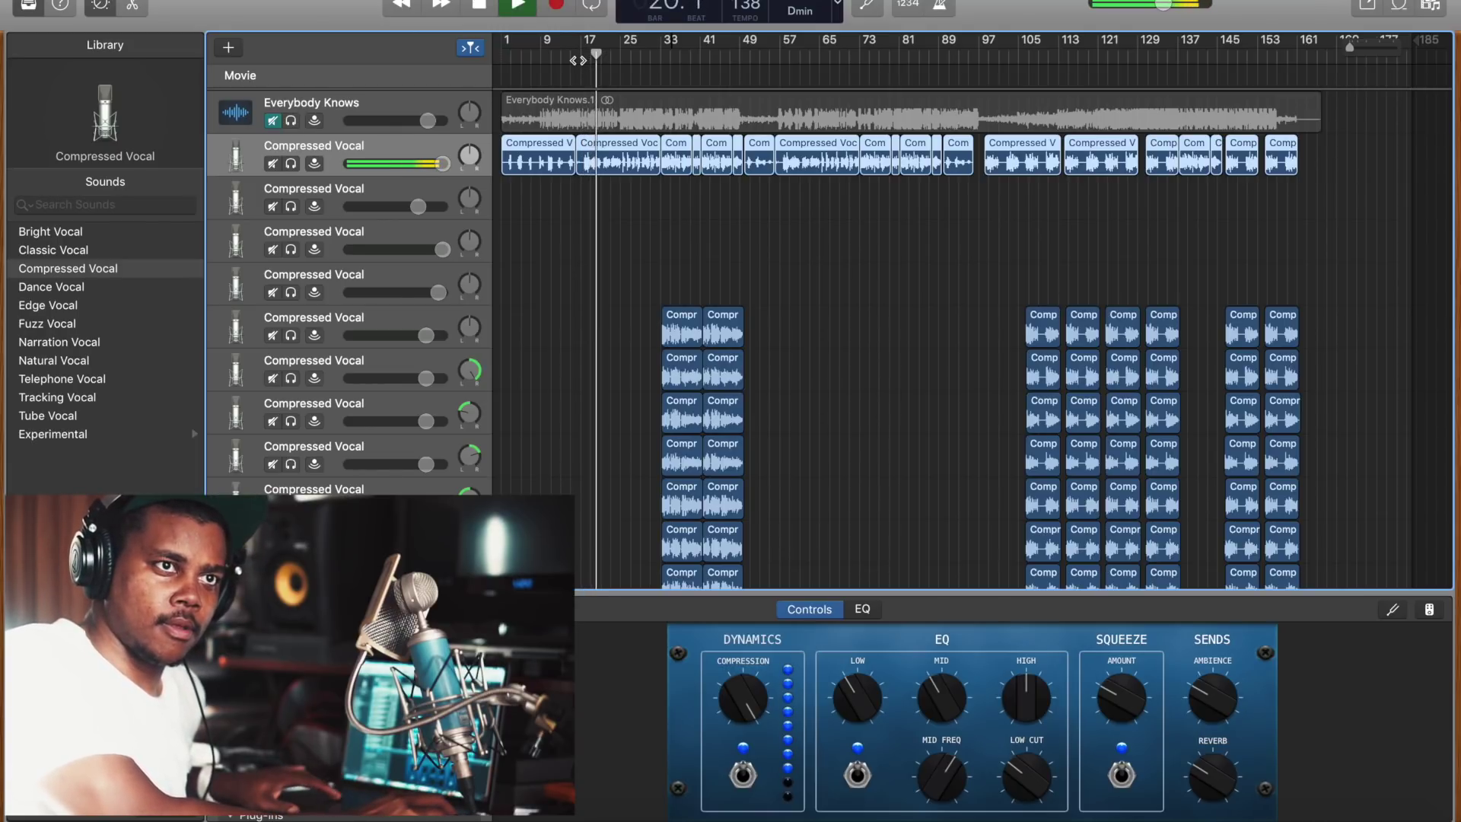
key("space")
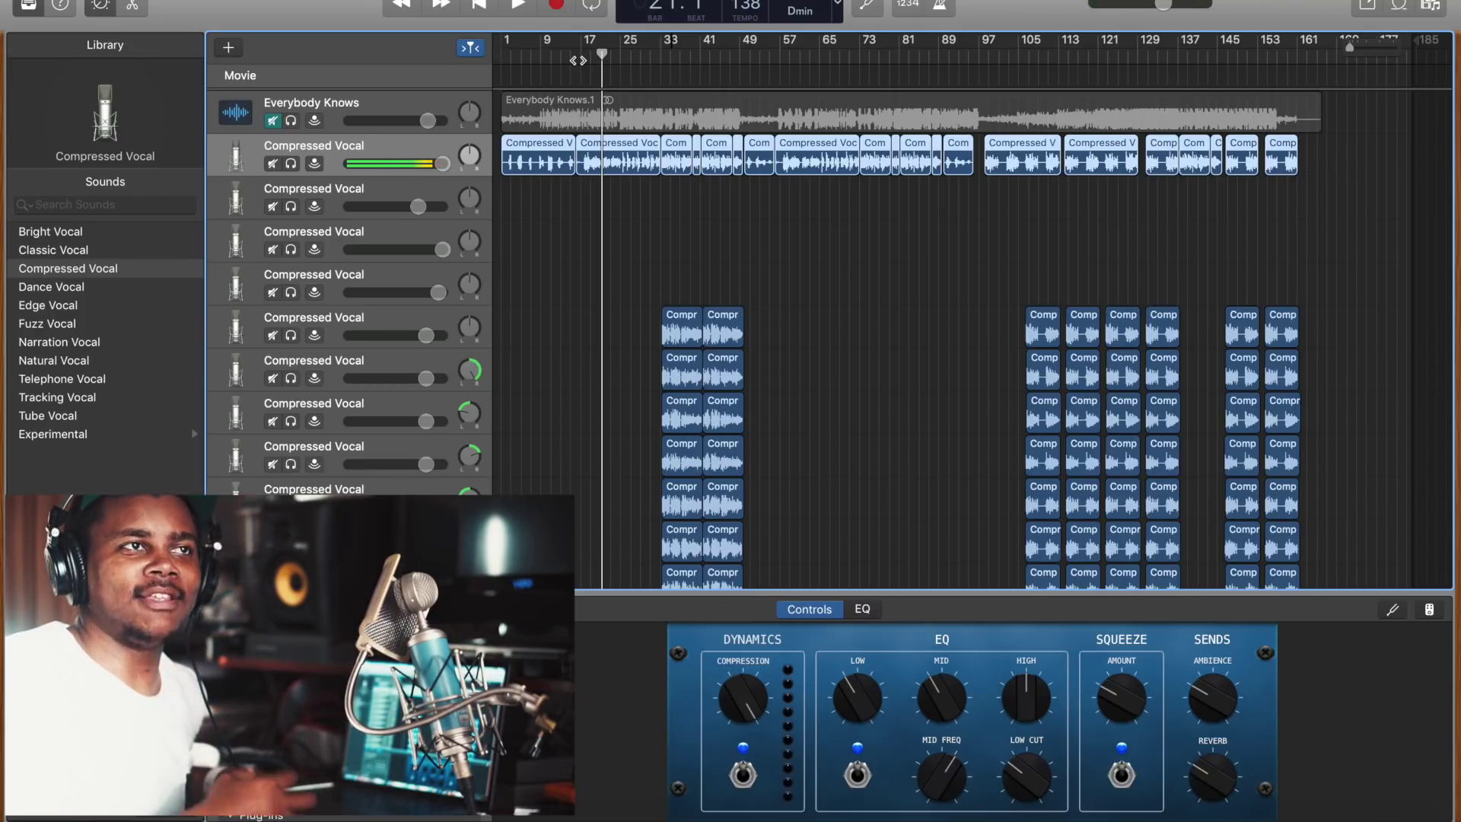
left_click_drag(754, 693, 754, 732)
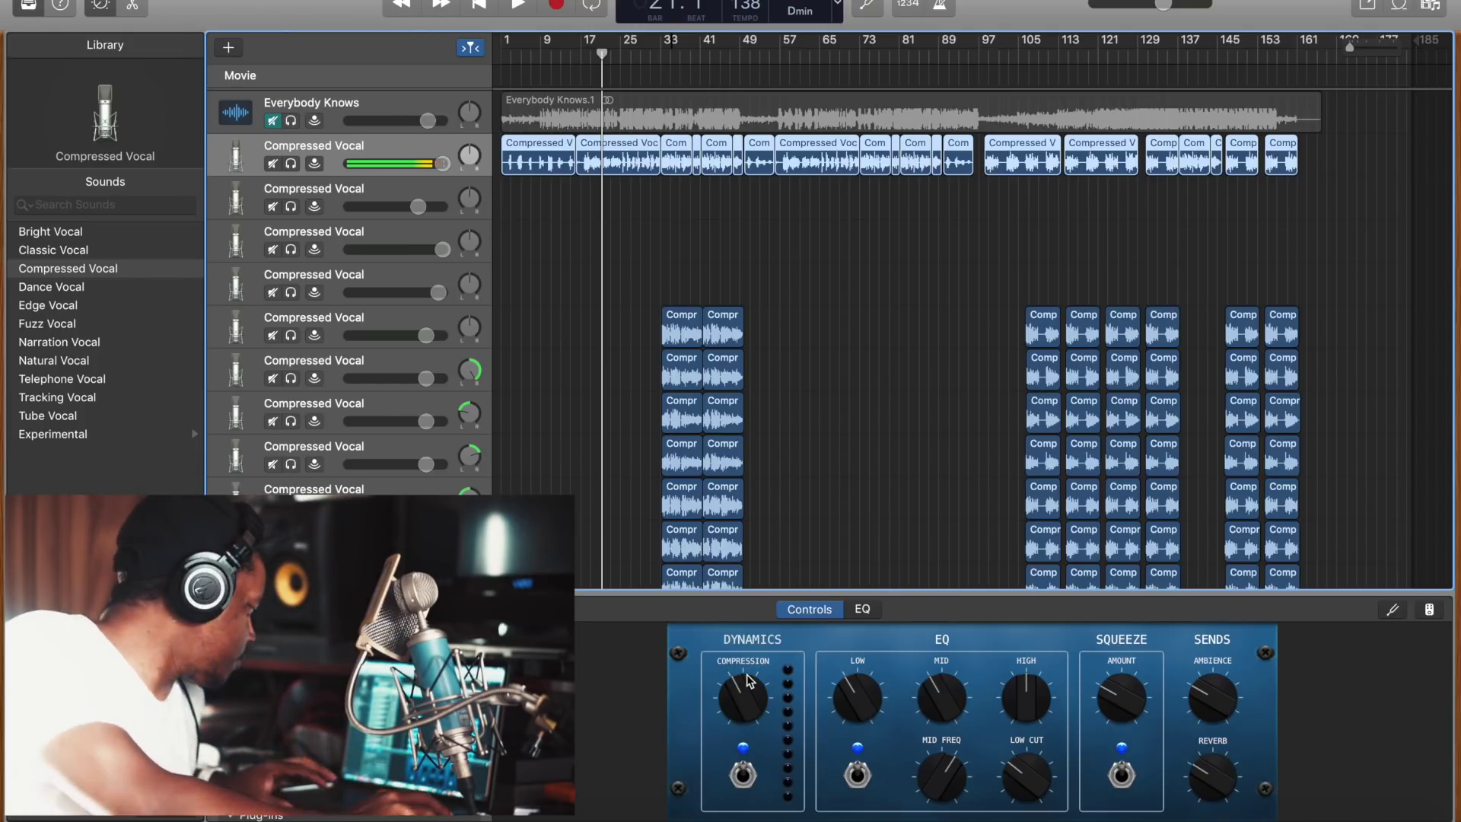
- Play the lead vocal with the Squeeze Amount at minimum and Dynamics off, and return the playhead to bar 17
left_click(577, 55)
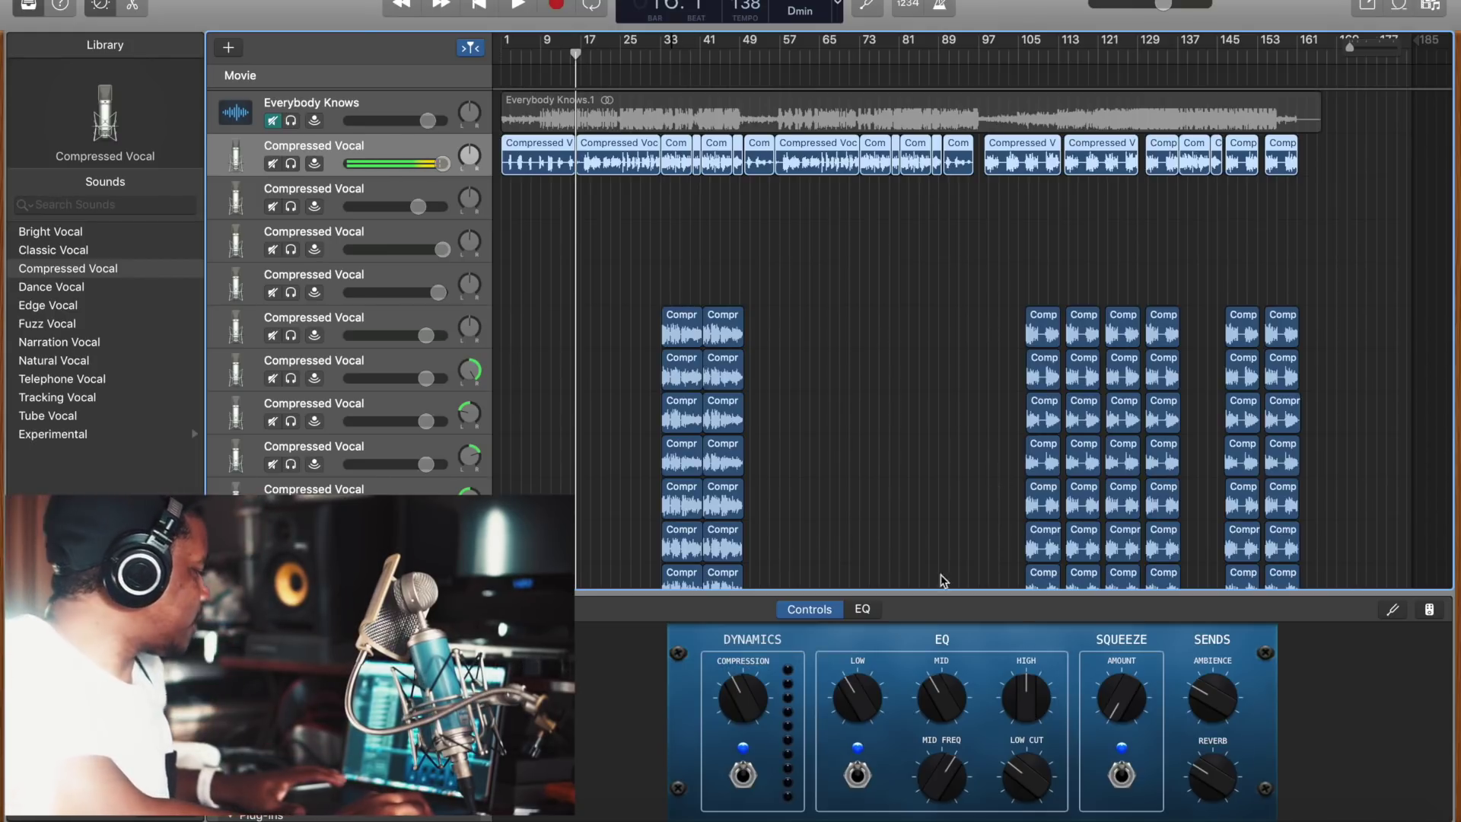
key("space")
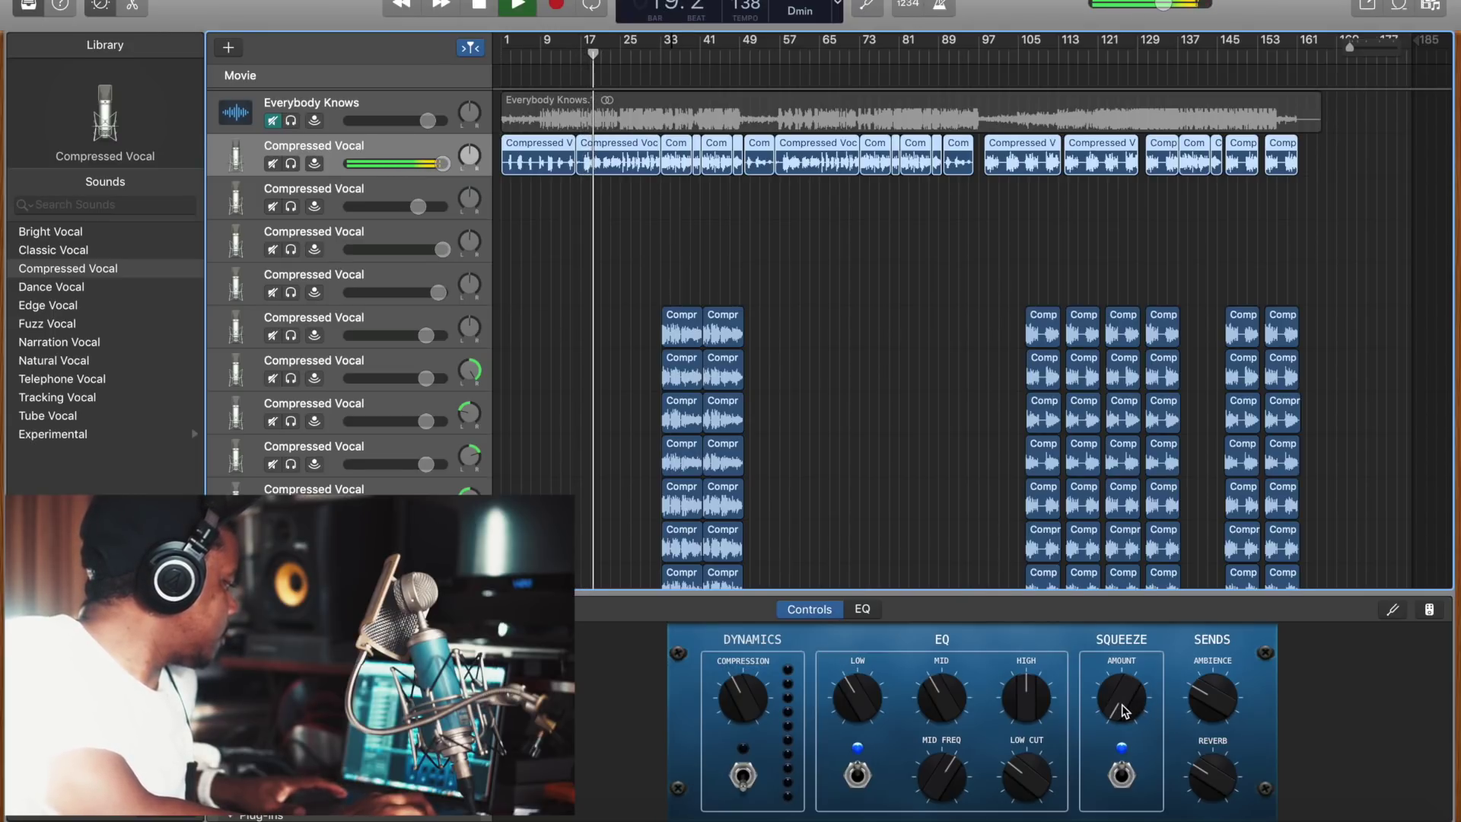
key("space")
left_click(581, 60)
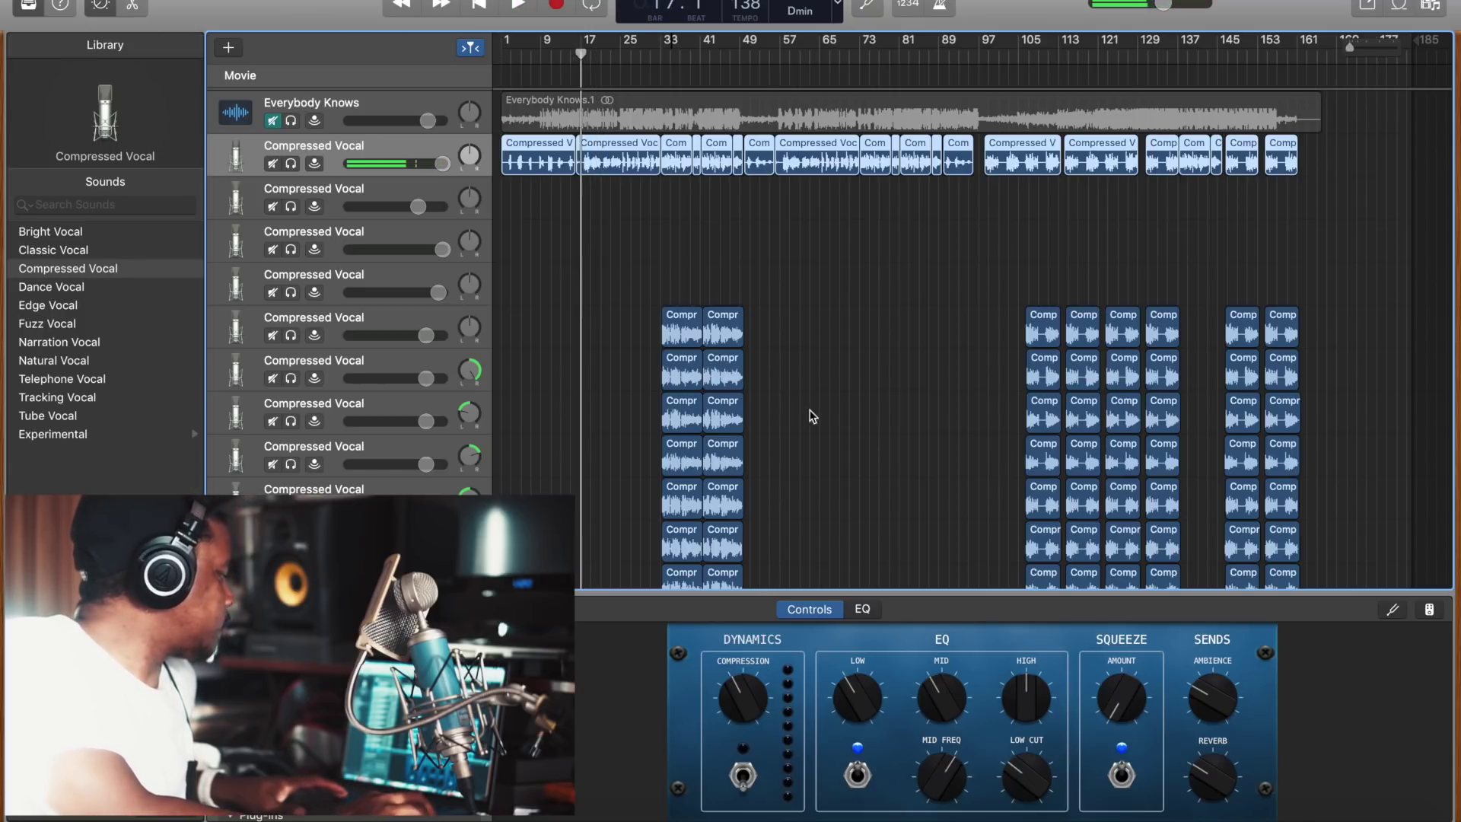
- Audition the lead vocal with the Squeeze Amount at maximum, and reduce the amount to a moderate setting
left_click_drag(1112, 692, 1114, 662)
key("space")
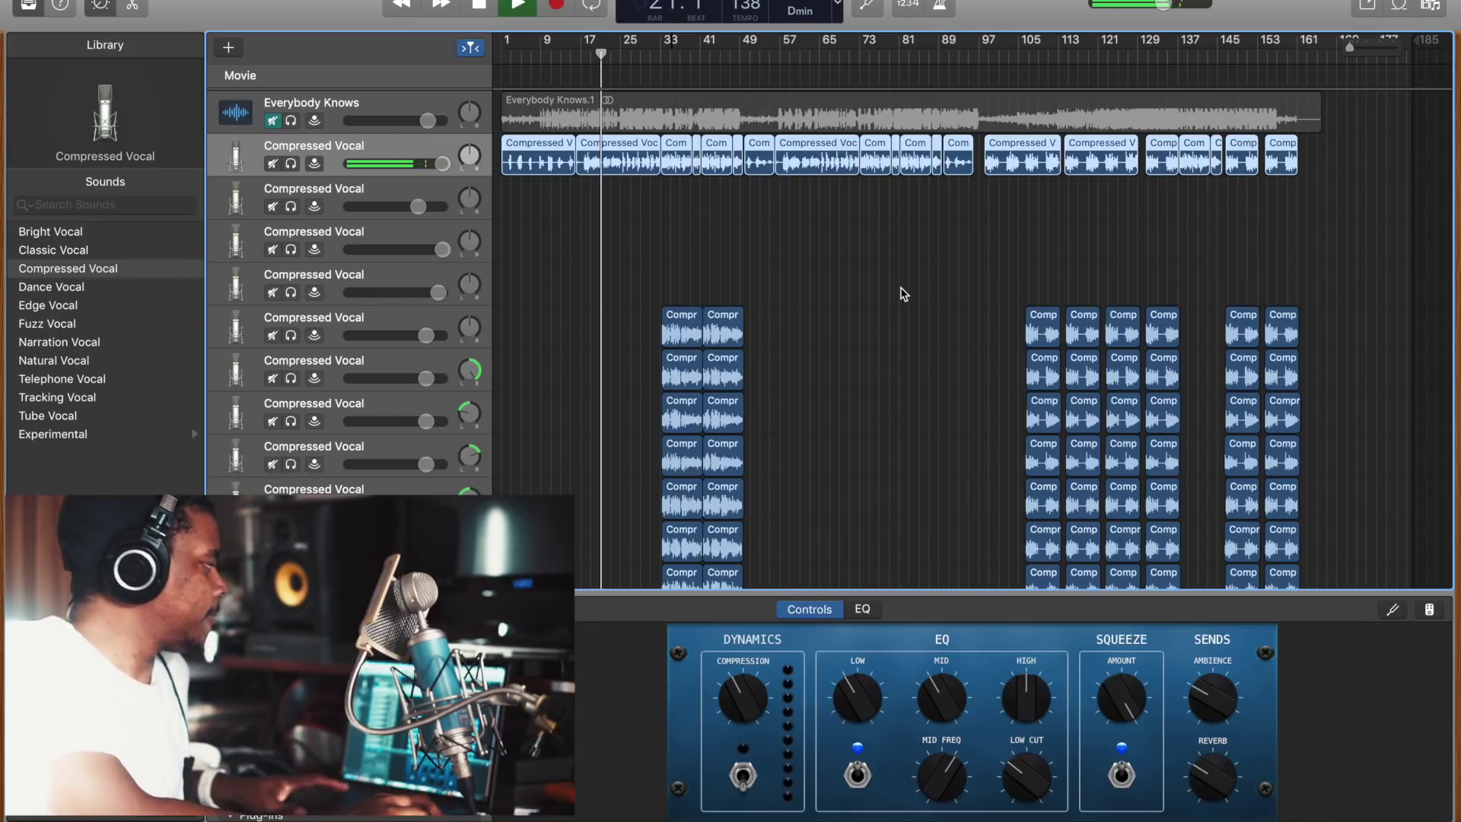
key("space")
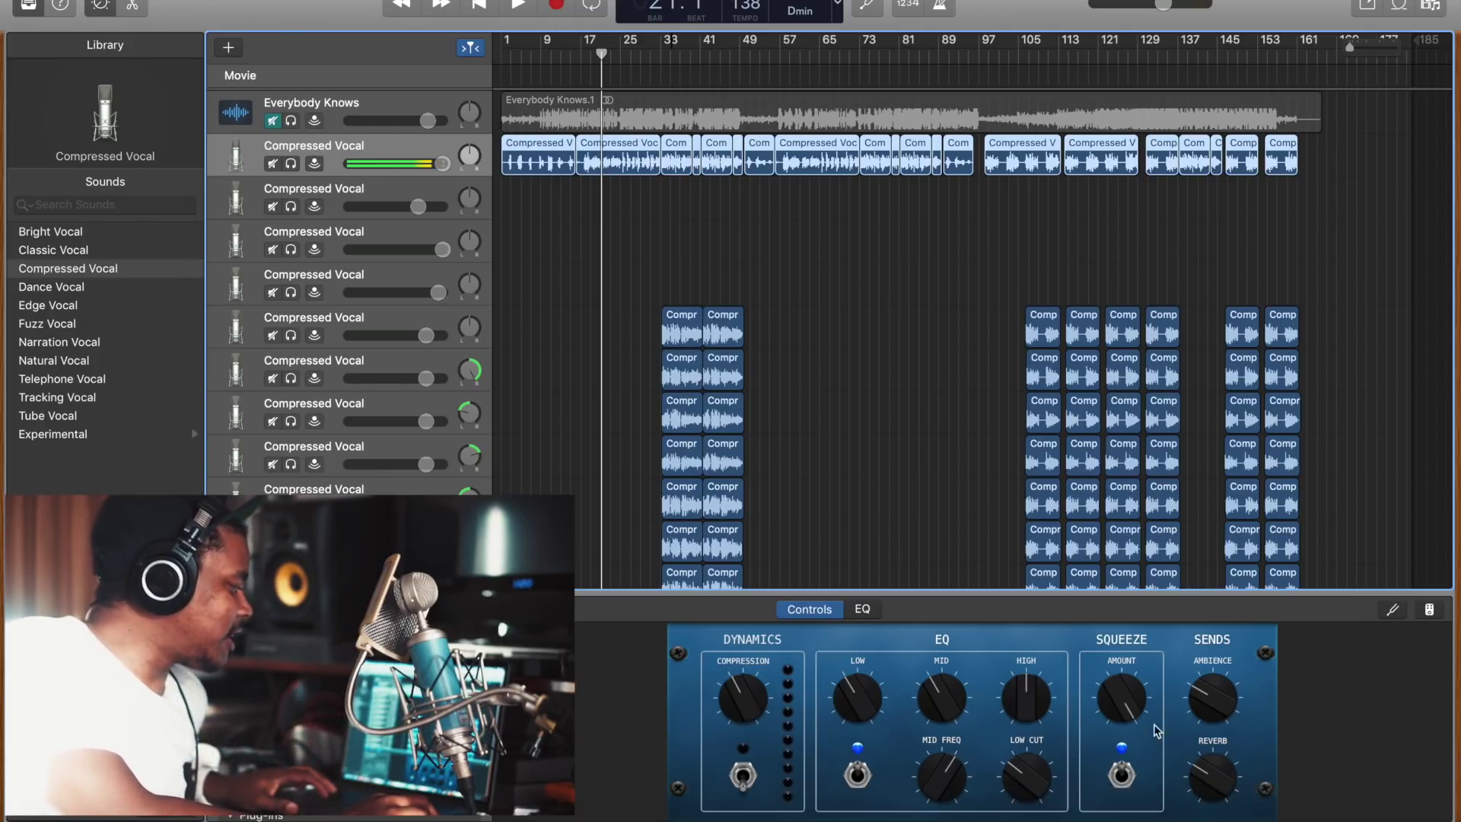
left_click_drag(1126, 702, 1126, 688)
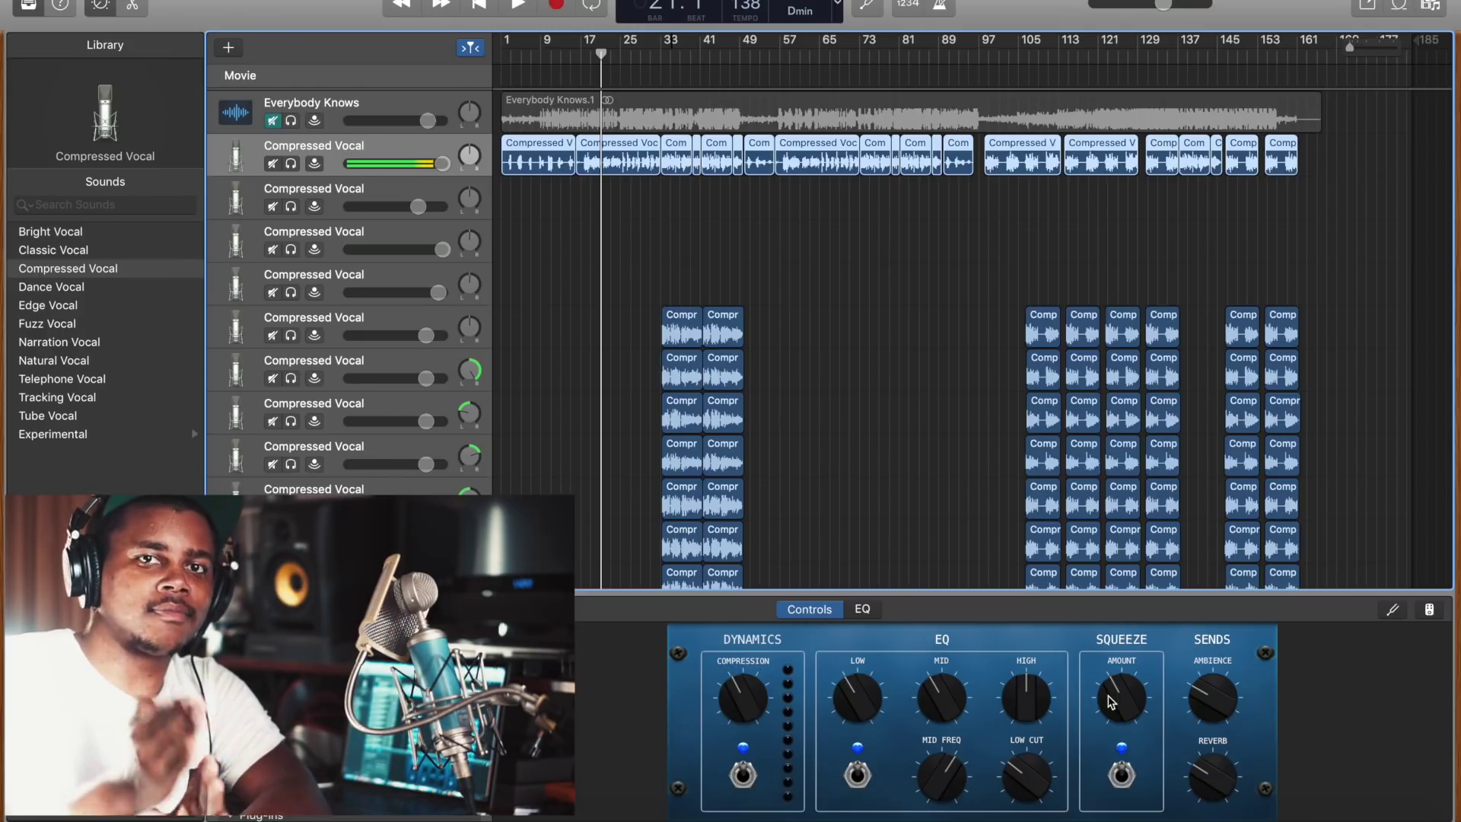
- Play the lead vocal from bar 17 with the Ambience and Reverb sends at minimum, unmuting the Everybody Knows track during playback
key("Left")
key("Left")
key("Left")
key("Left")
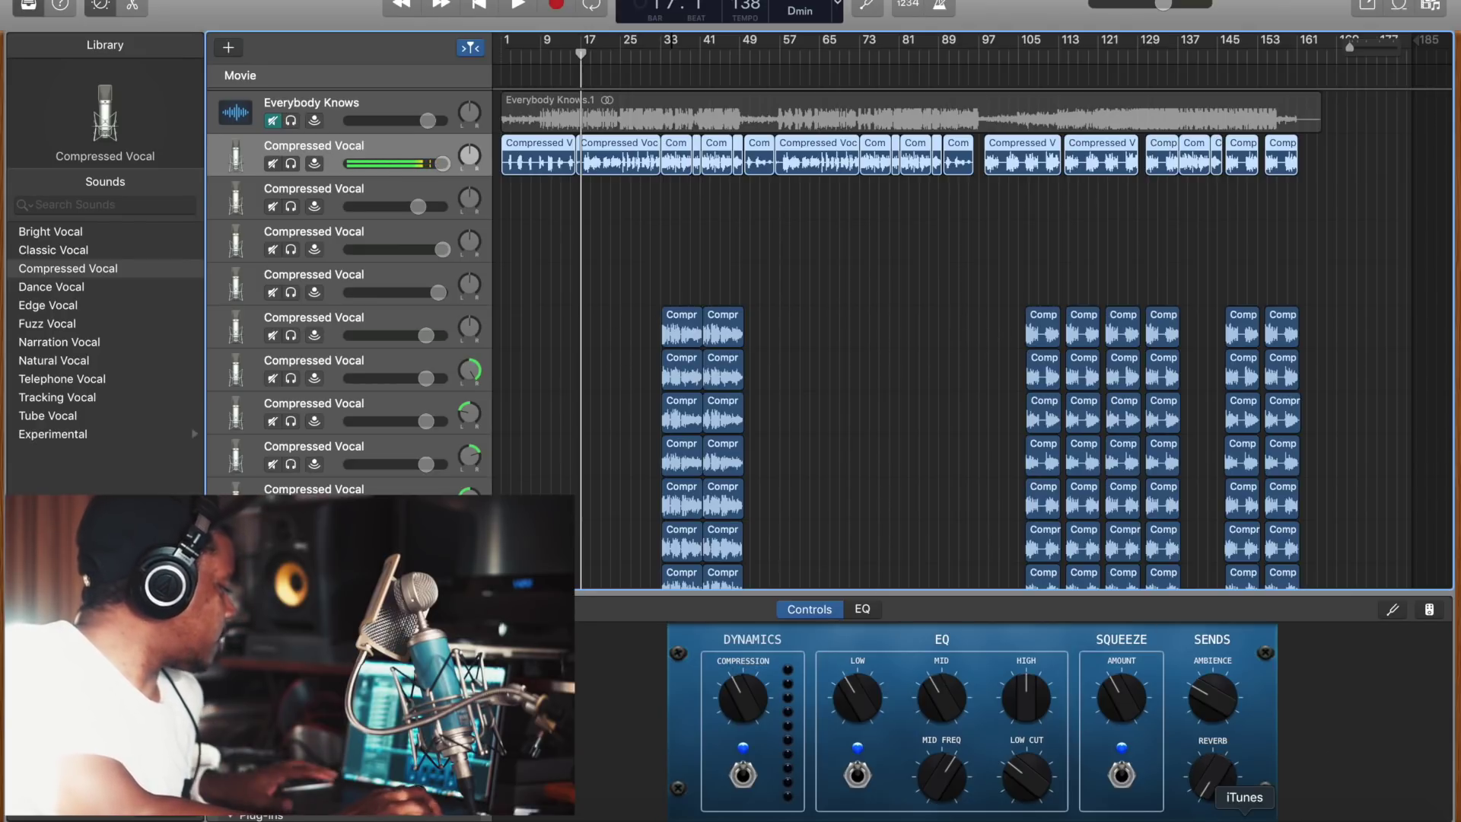
key("space")
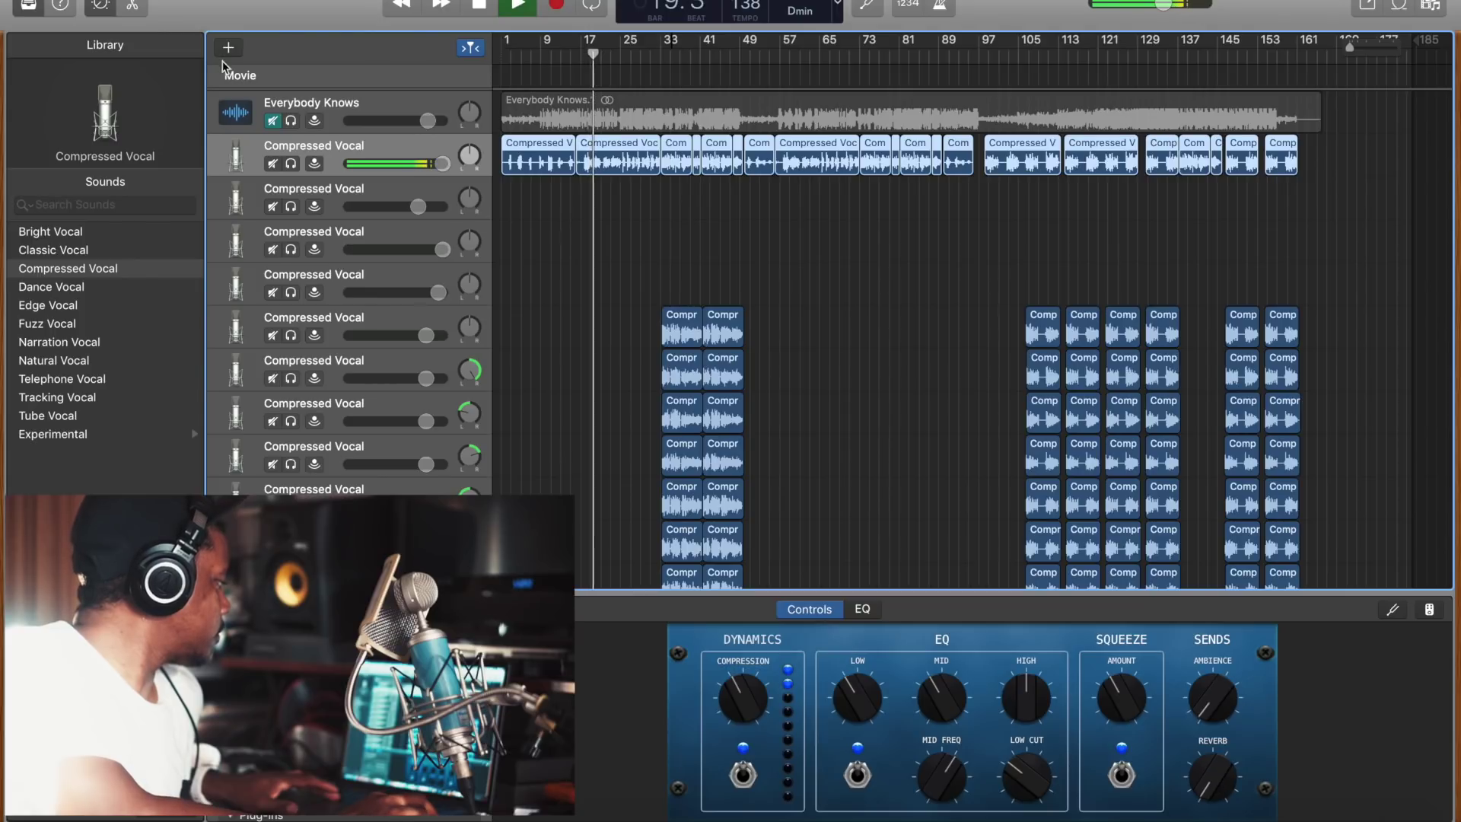
left_click(272, 121)
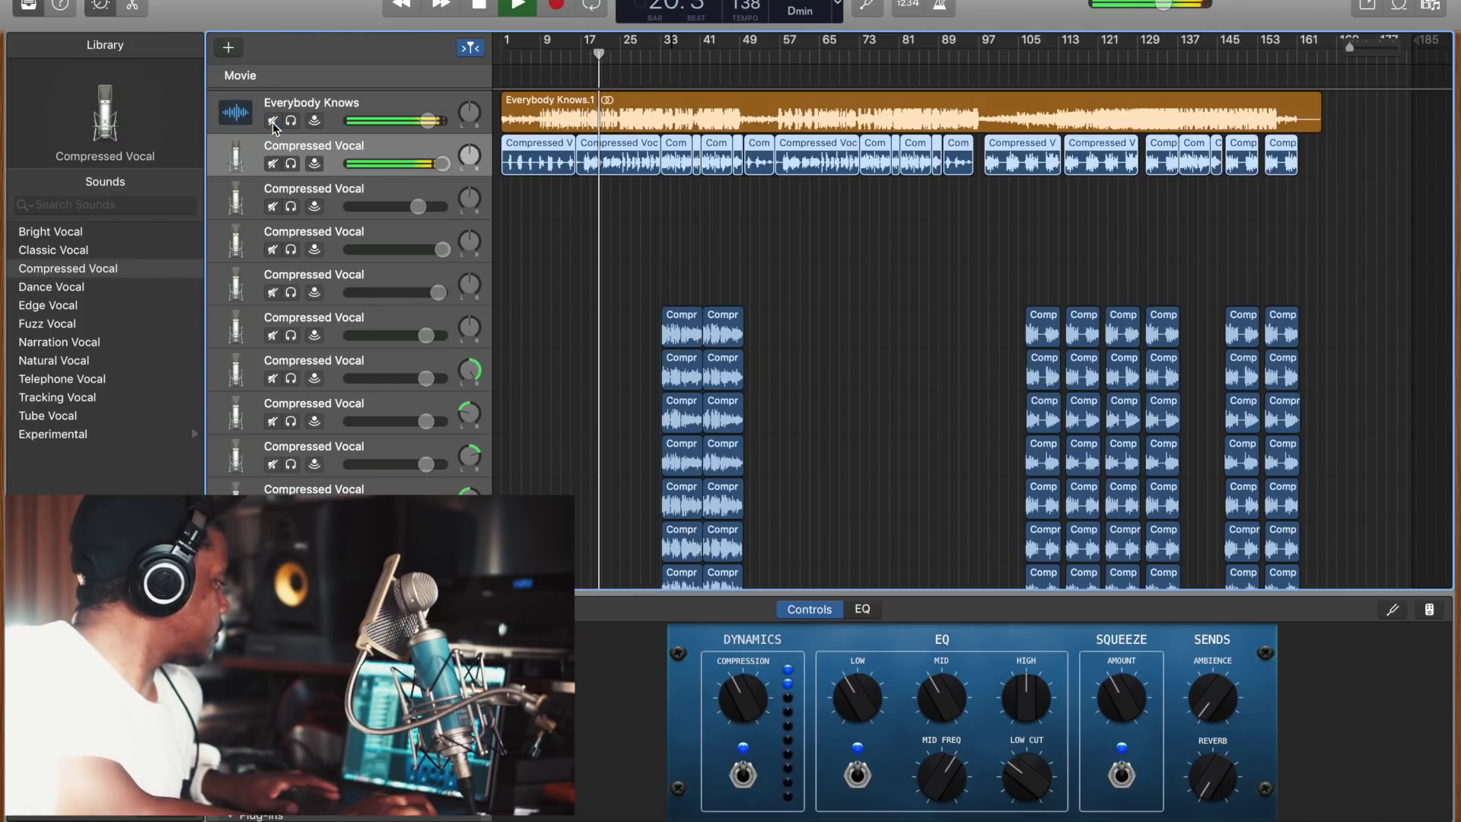
- Raise the lead vocal's Reverb send slightly, return the playhead to bar 18 and mute the Everybody Knows track
left_click_drag(1220, 767, 1205, 723)
key("space")
left_click(586, 56)
left_click(273, 121)
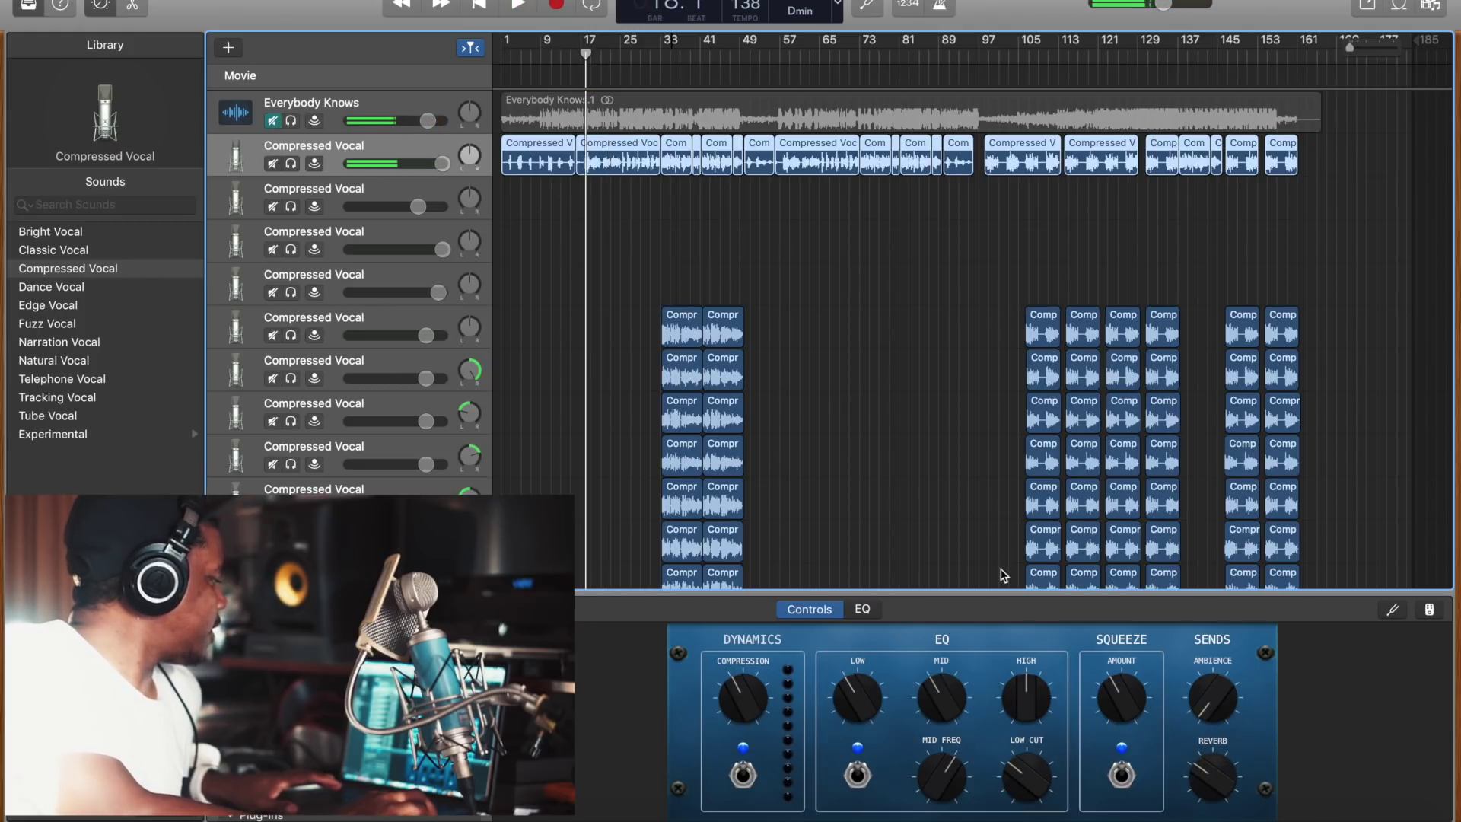
- Play the lead vocal from bar 18 with Reverb at maximum, and bring Reverb back to a low setting
key("space")
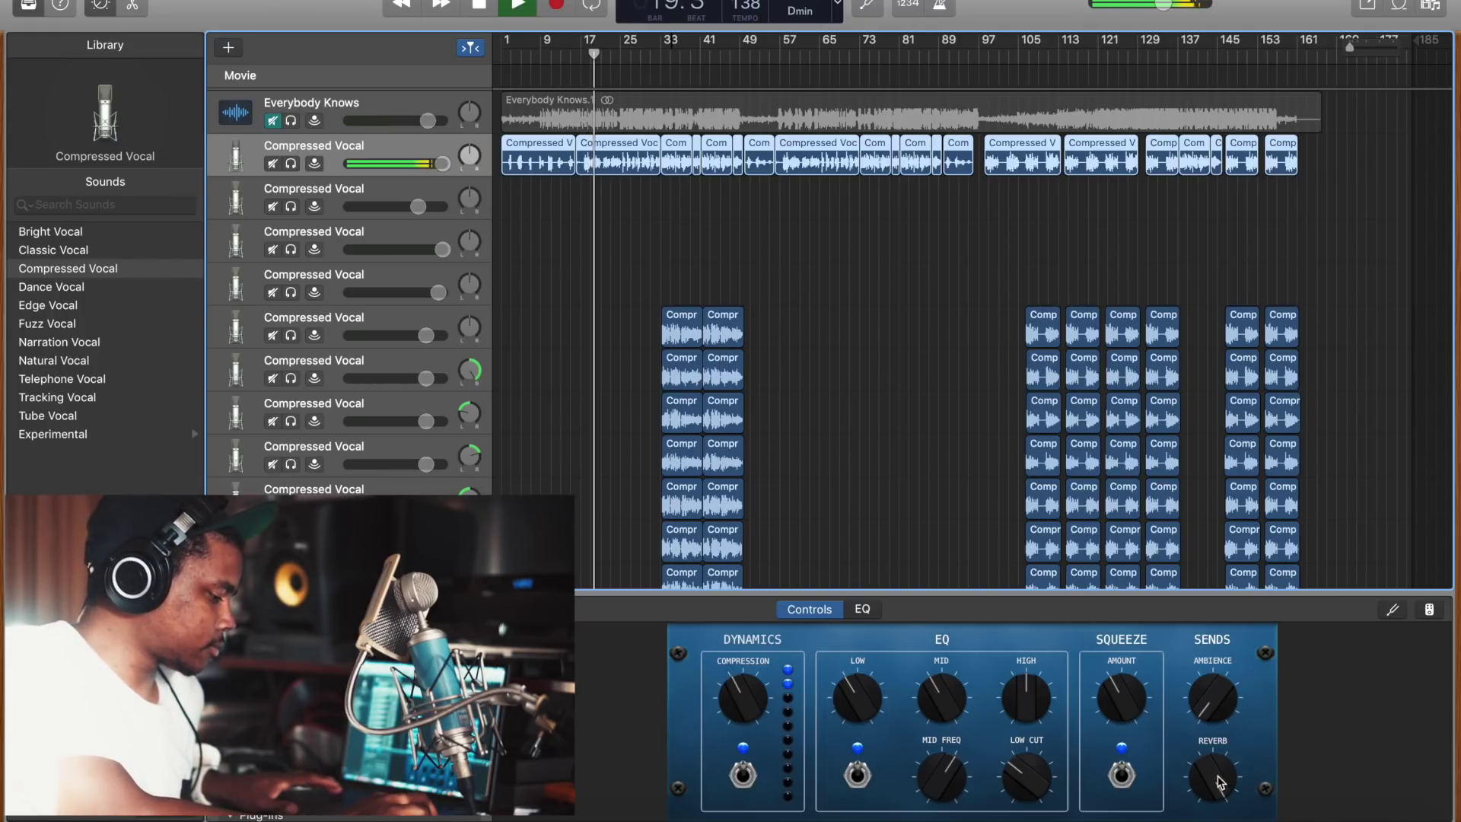
key("space")
left_click_drag(1224, 782, 1224, 761)
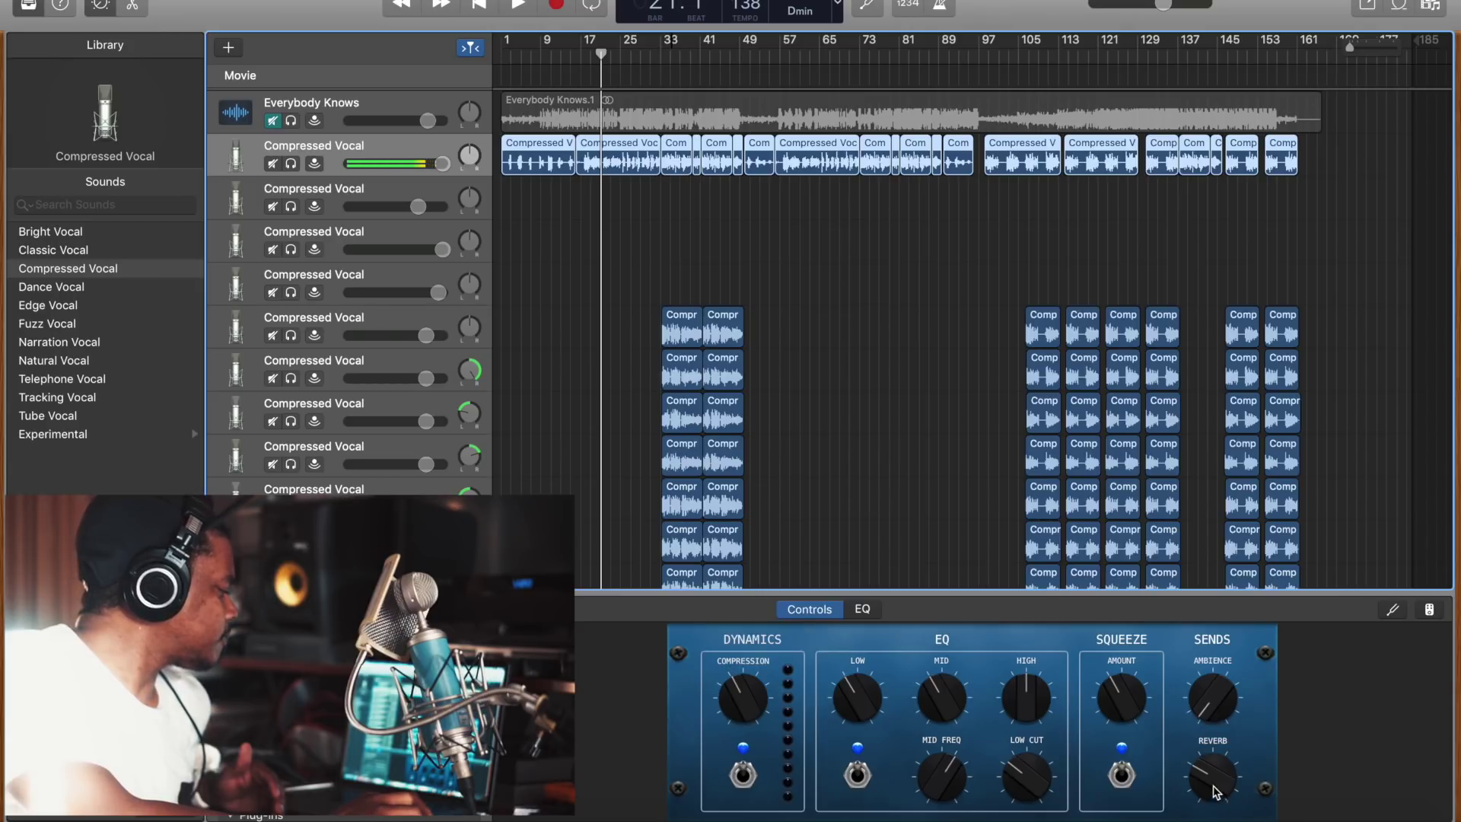
- Audition the lead vocal from bar 17 with Ambience at maximum, and set both Ambience and Reverb back to their low settings
left_click_drag(1213, 696, 1223, 84)
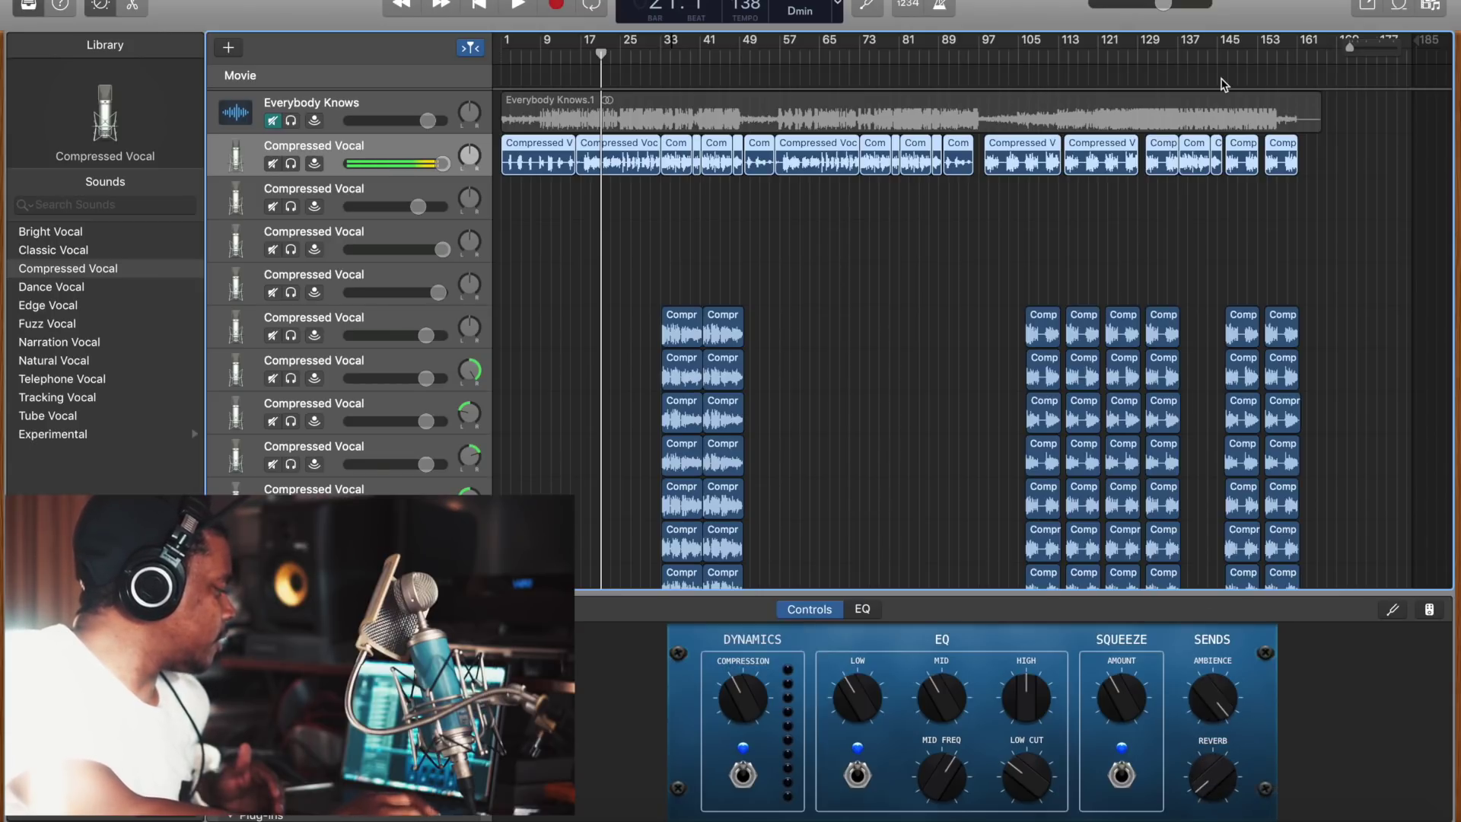
left_click_drag(606, 61, 581, 66)
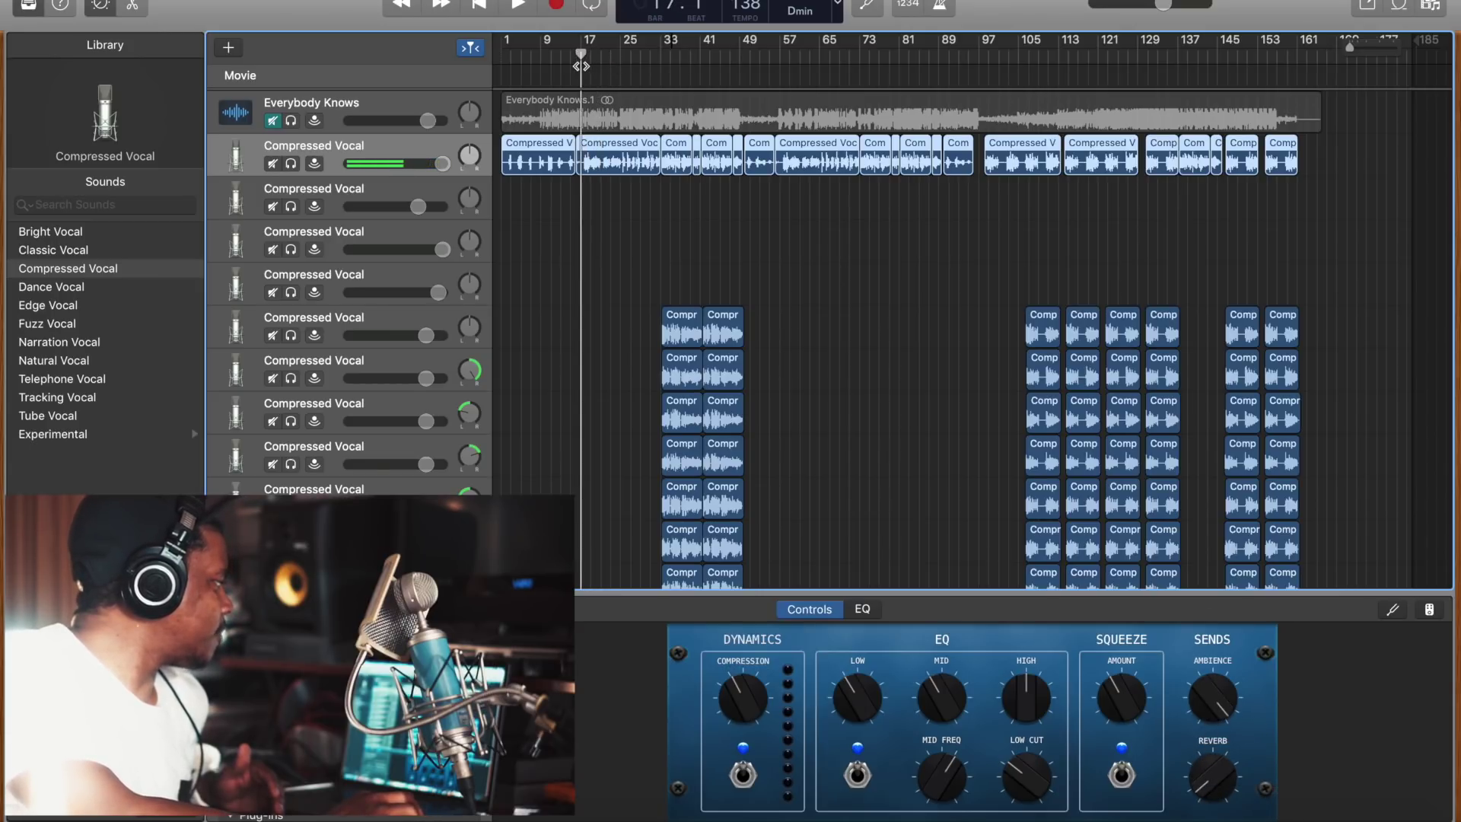
key("space")
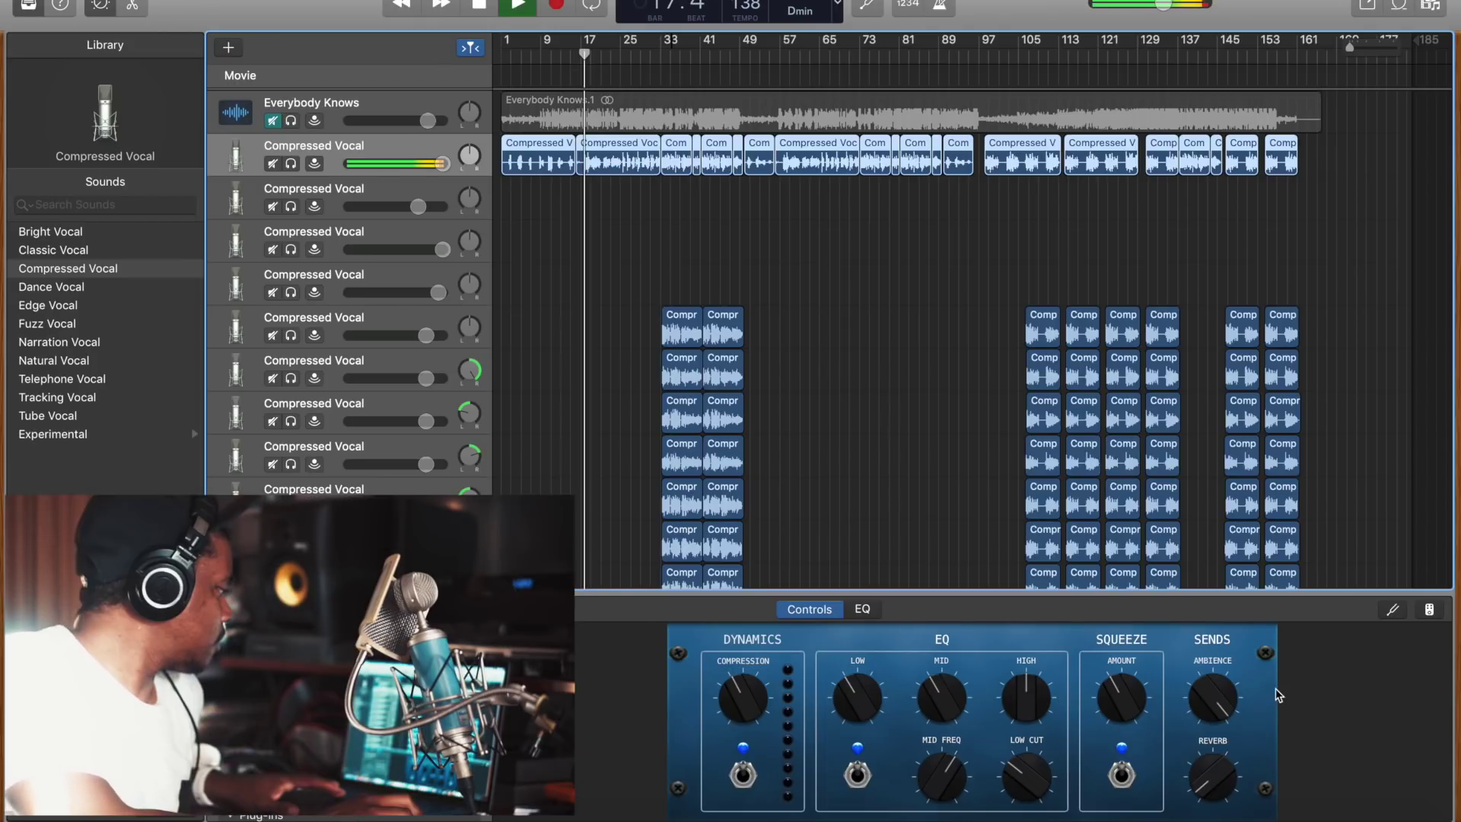
mouse_move(1207, 692)
left_mouse_down()
mouse_move(1206, 769)
mouse_move(1207, 716)
left_mouse_up()
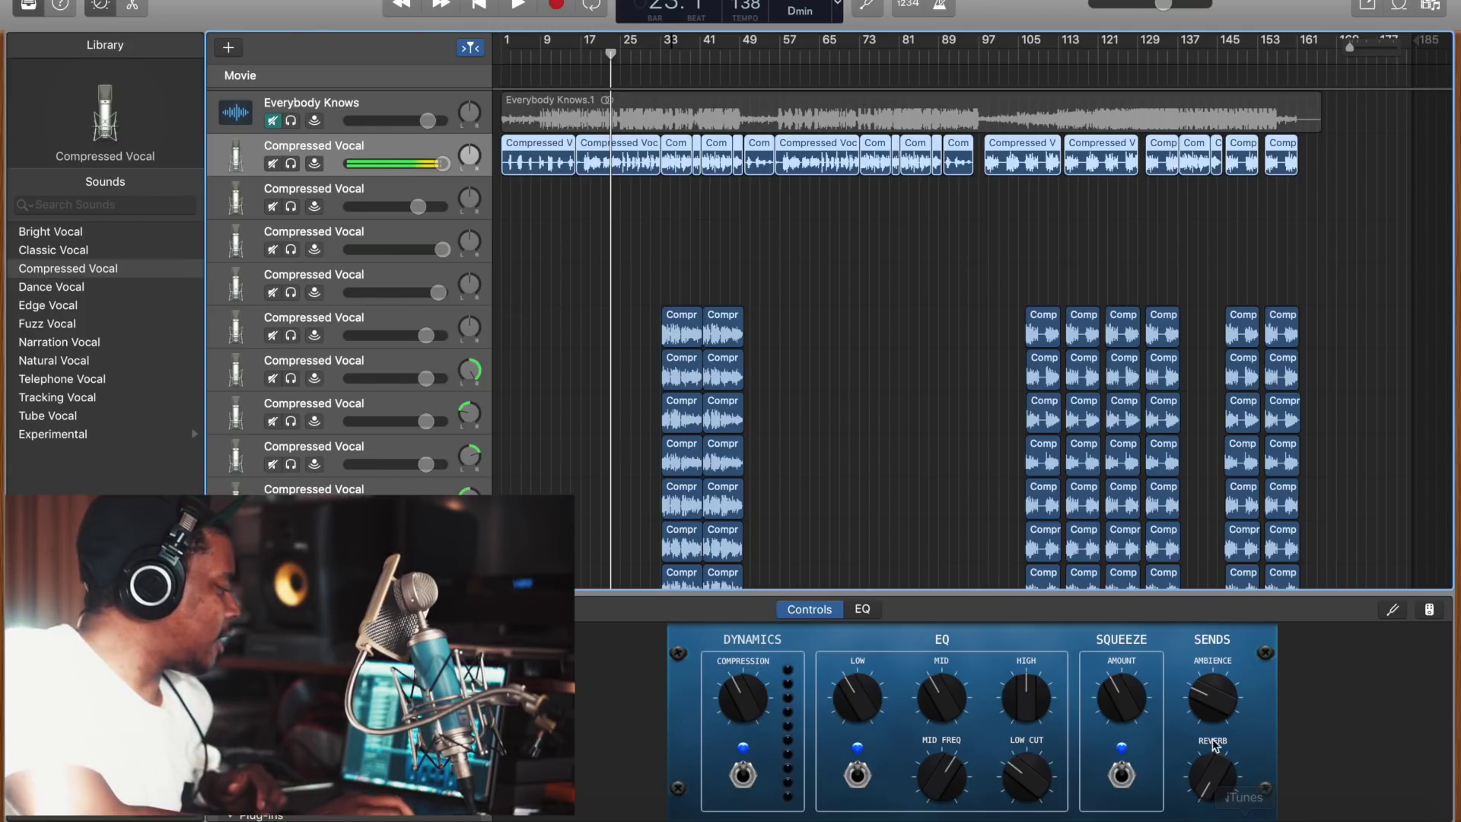
left_click_drag(1206, 780, 1194, 729)
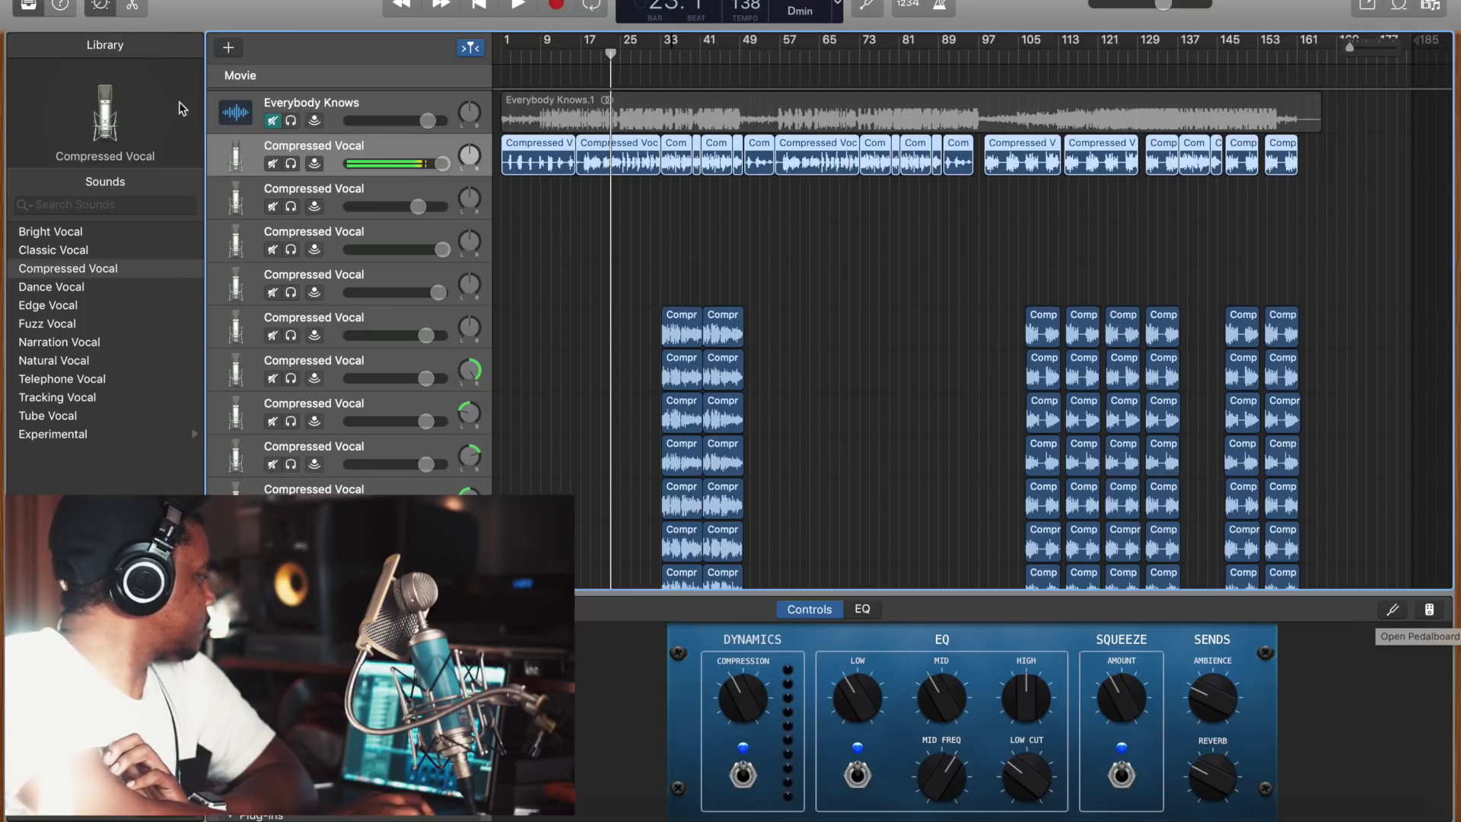
- Open the lead vocal's Pedalboard and look through its chain of pedals
left_click(1430, 610)
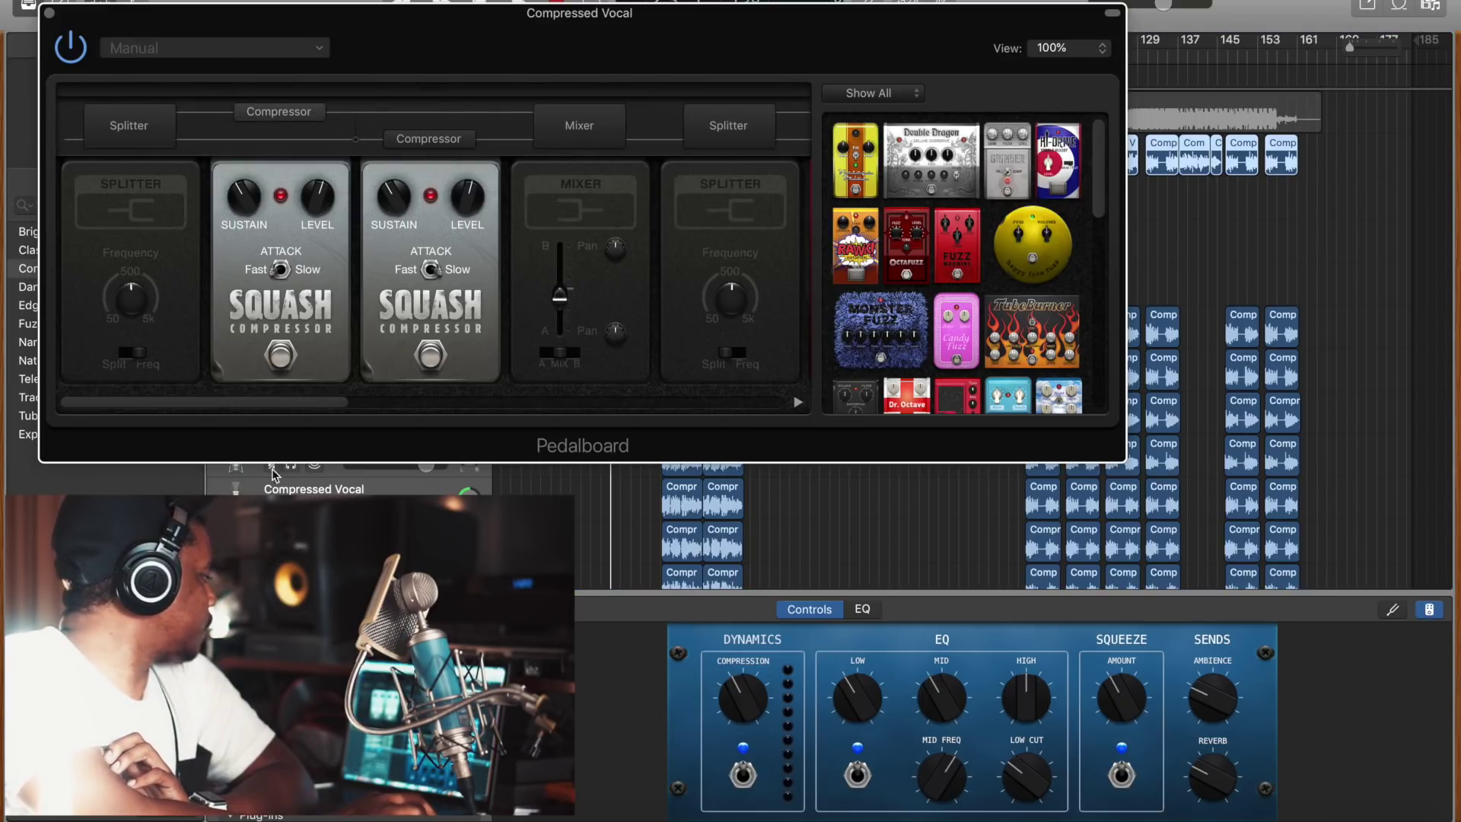
left_click_drag(305, 408, 751, 396)
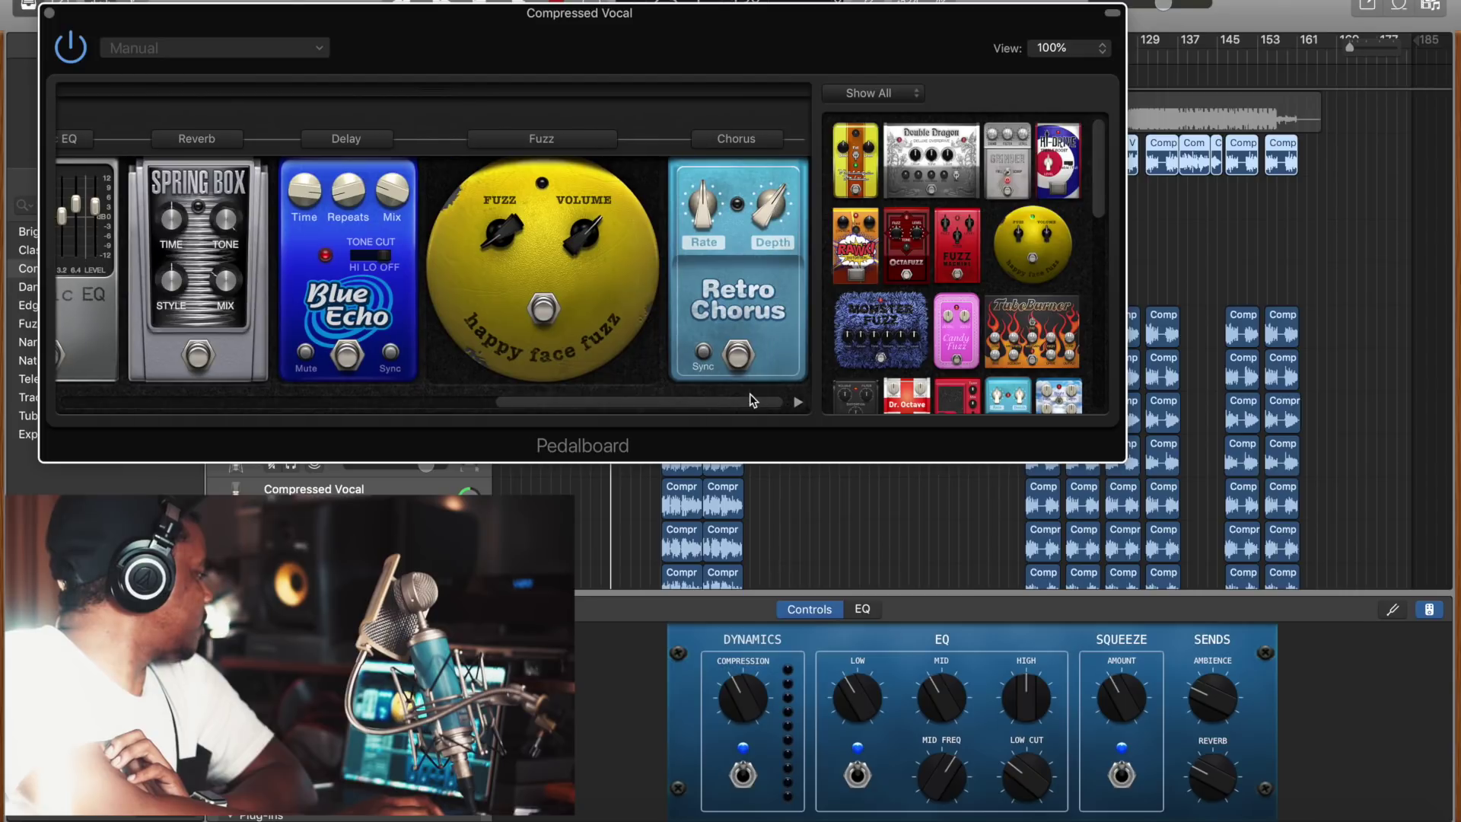
left_click_drag(638, 412, 485, 423)
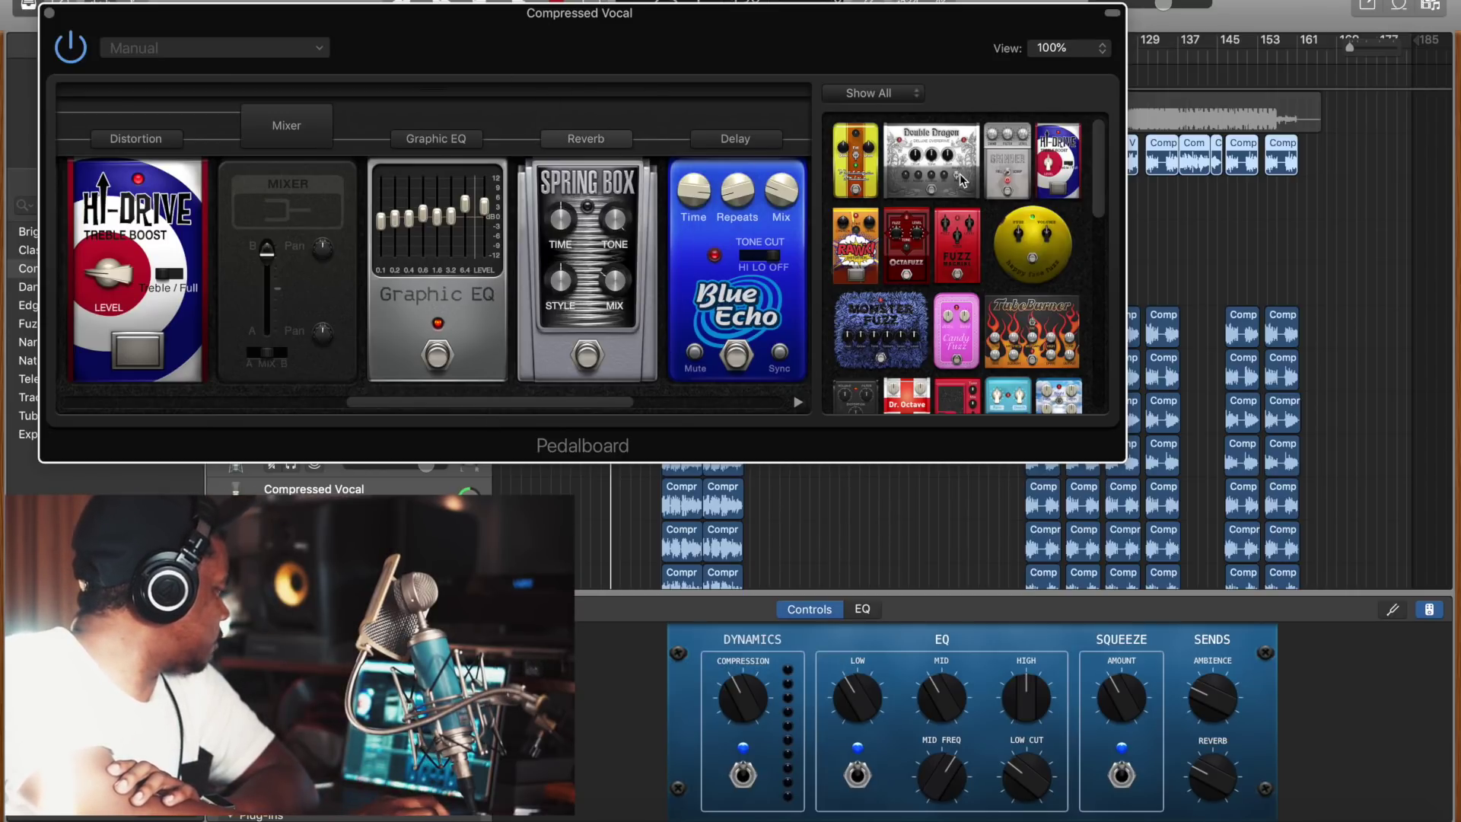
- Filter the pedal browser to Delay and try adding another Spring Box pedal beside the Blue Echo
left_click(904, 96)
left_click(875, 46)
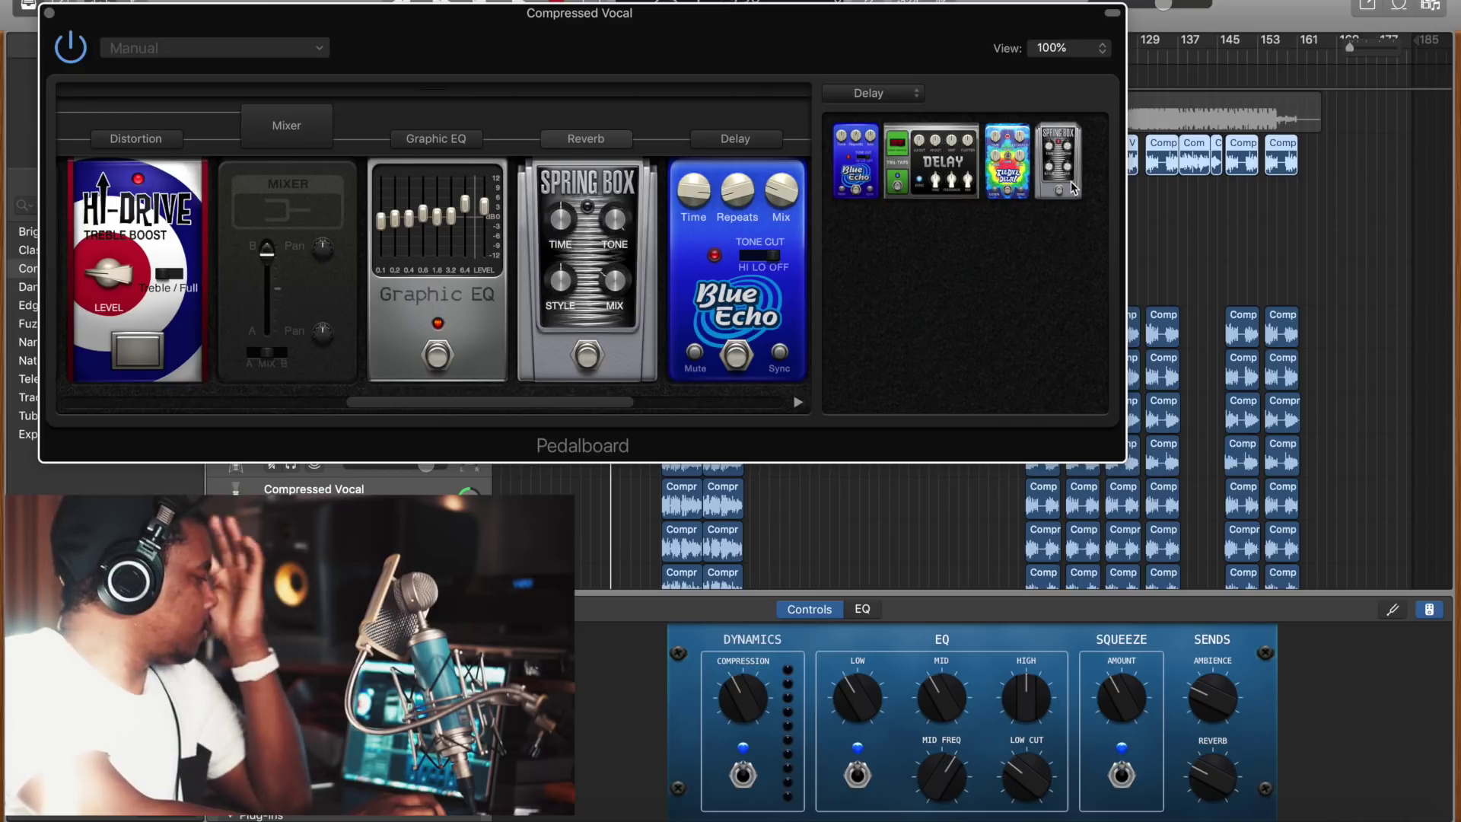
left_click_drag(1061, 168, 956, 205)
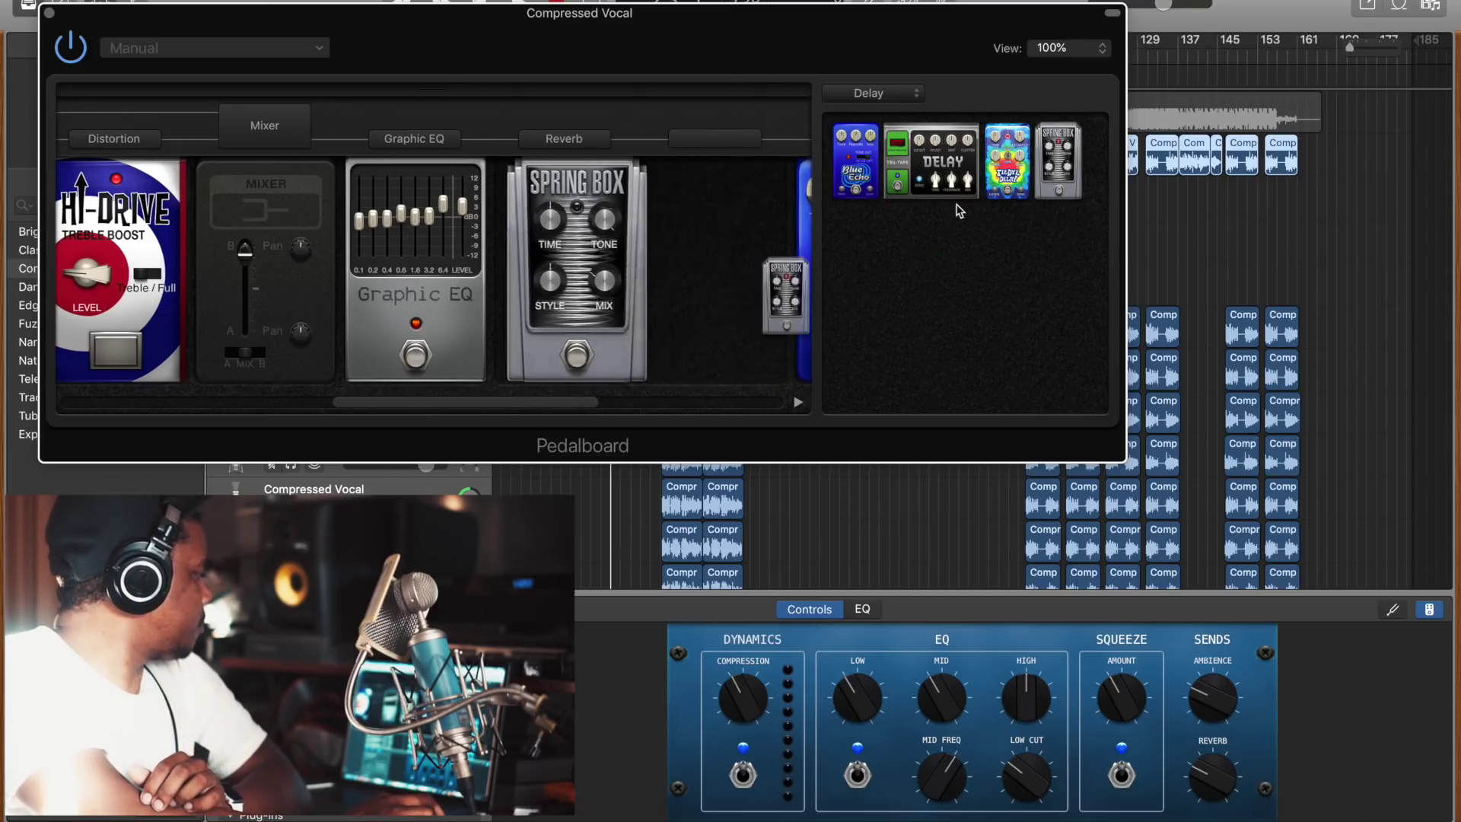
left_click_drag(583, 407, 467, 409)
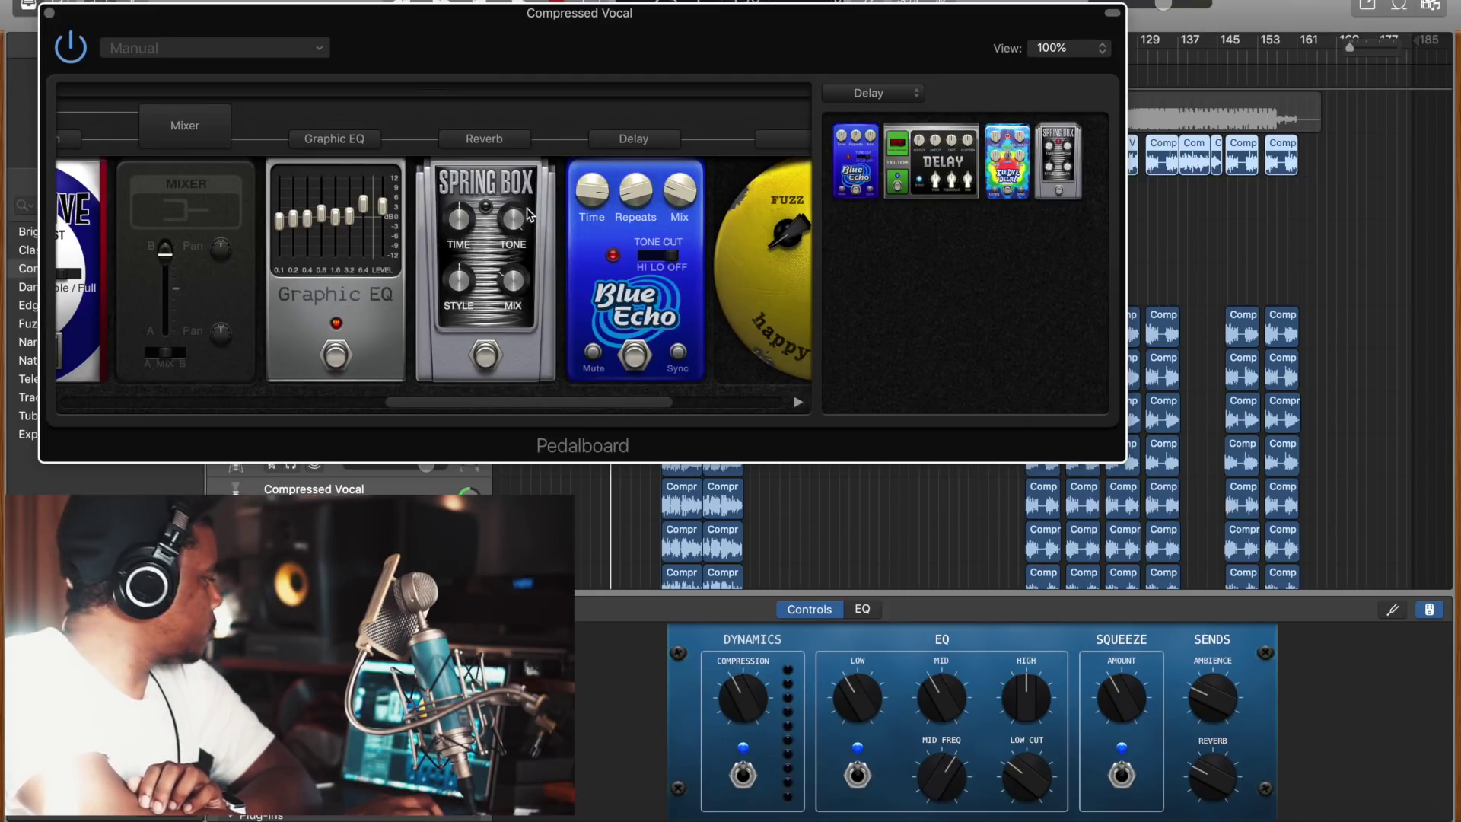
- Switch on the Spring Box reverb pedal, adjust its Tone and position the Pedalboard window clear of the lead vocal track
left_click(489, 357)
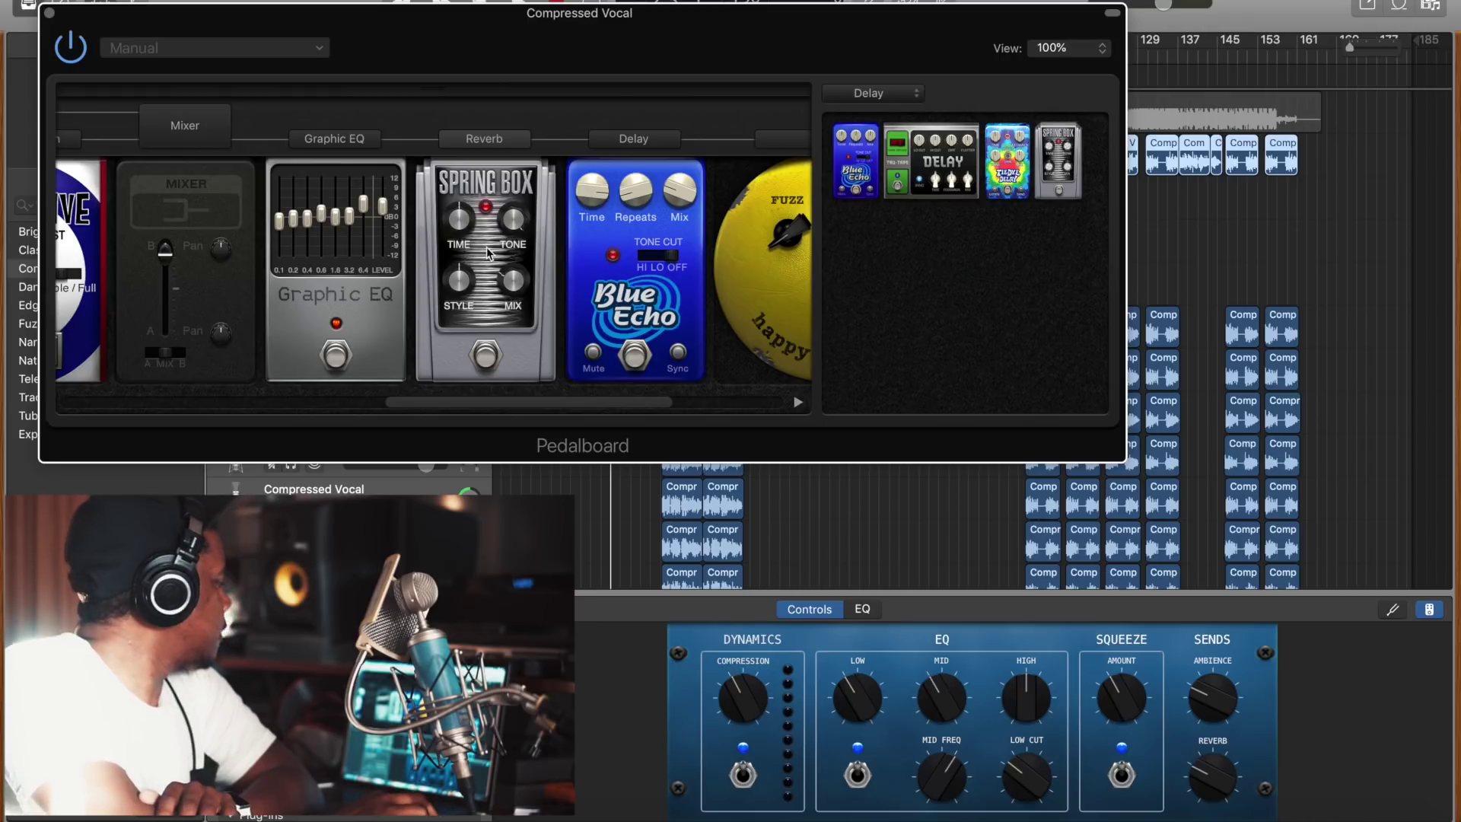
left_click_drag(514, 222, 516, 207)
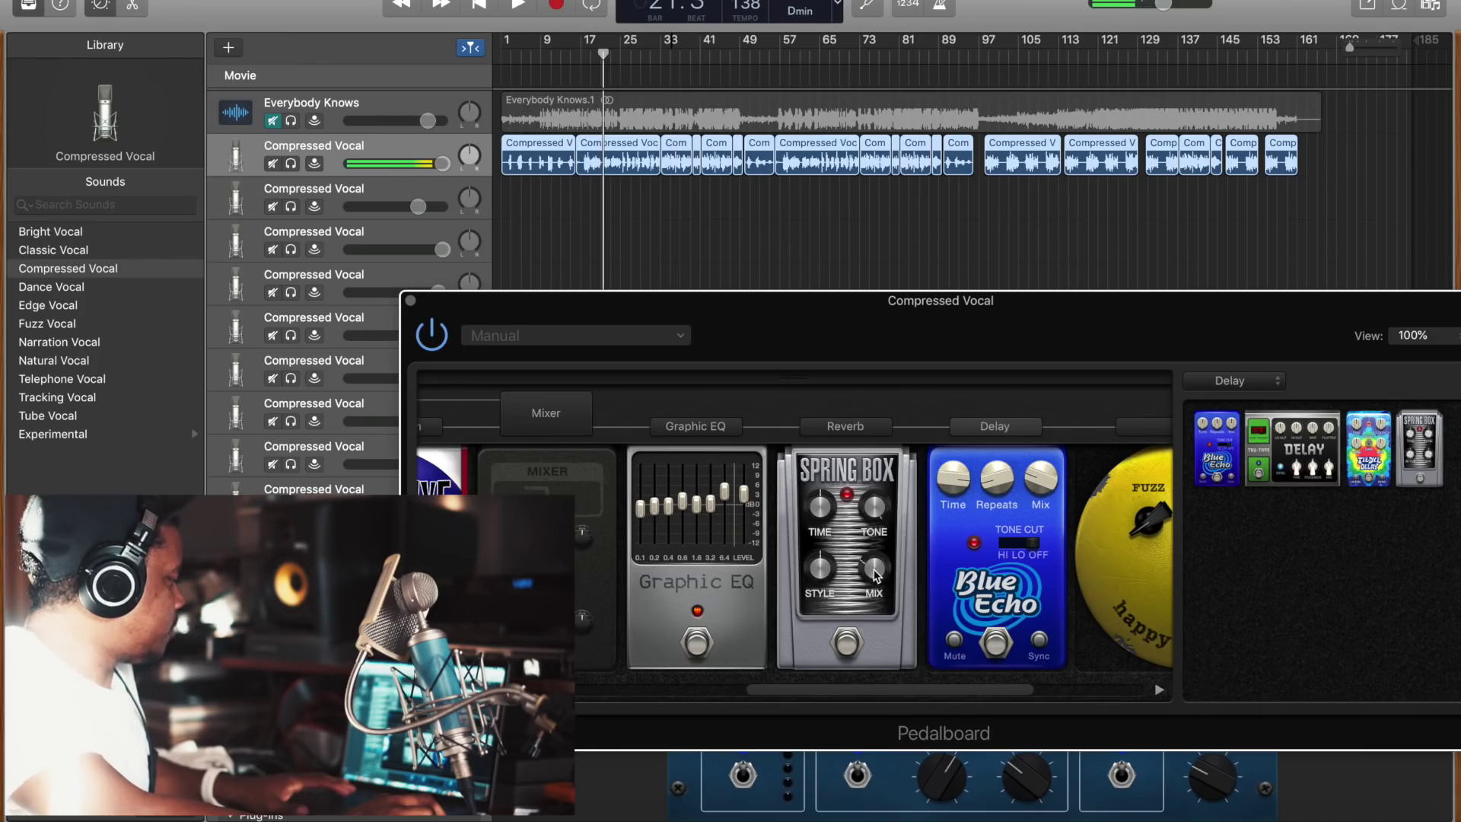
left_click_drag(802, 308, 672, 231)
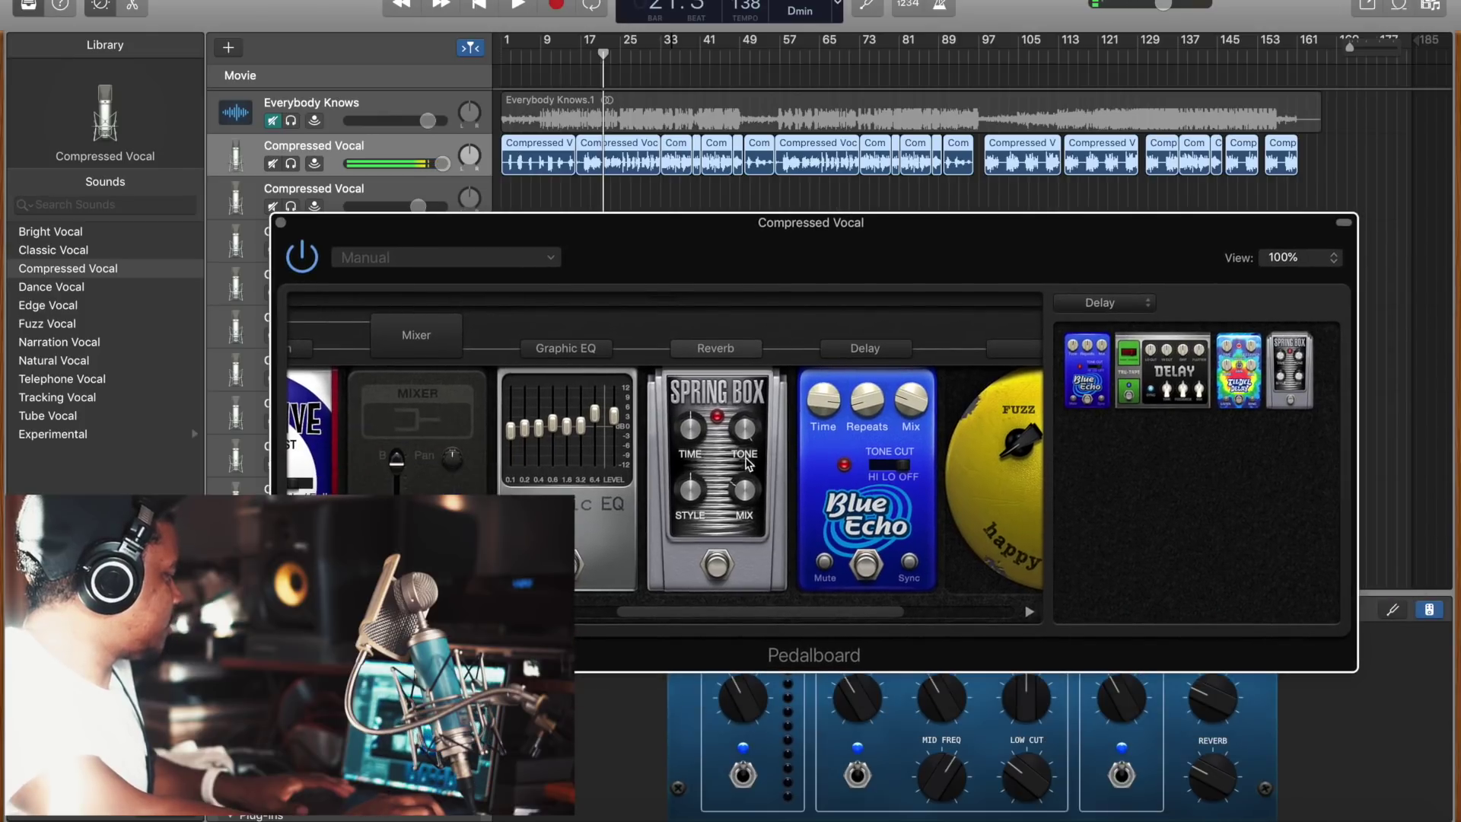
- Play the lead vocal from bar 17 while lowering the Spring Box's Mix, and try out its Style control
left_click_drag(603, 54, 582, 58)
key("space")
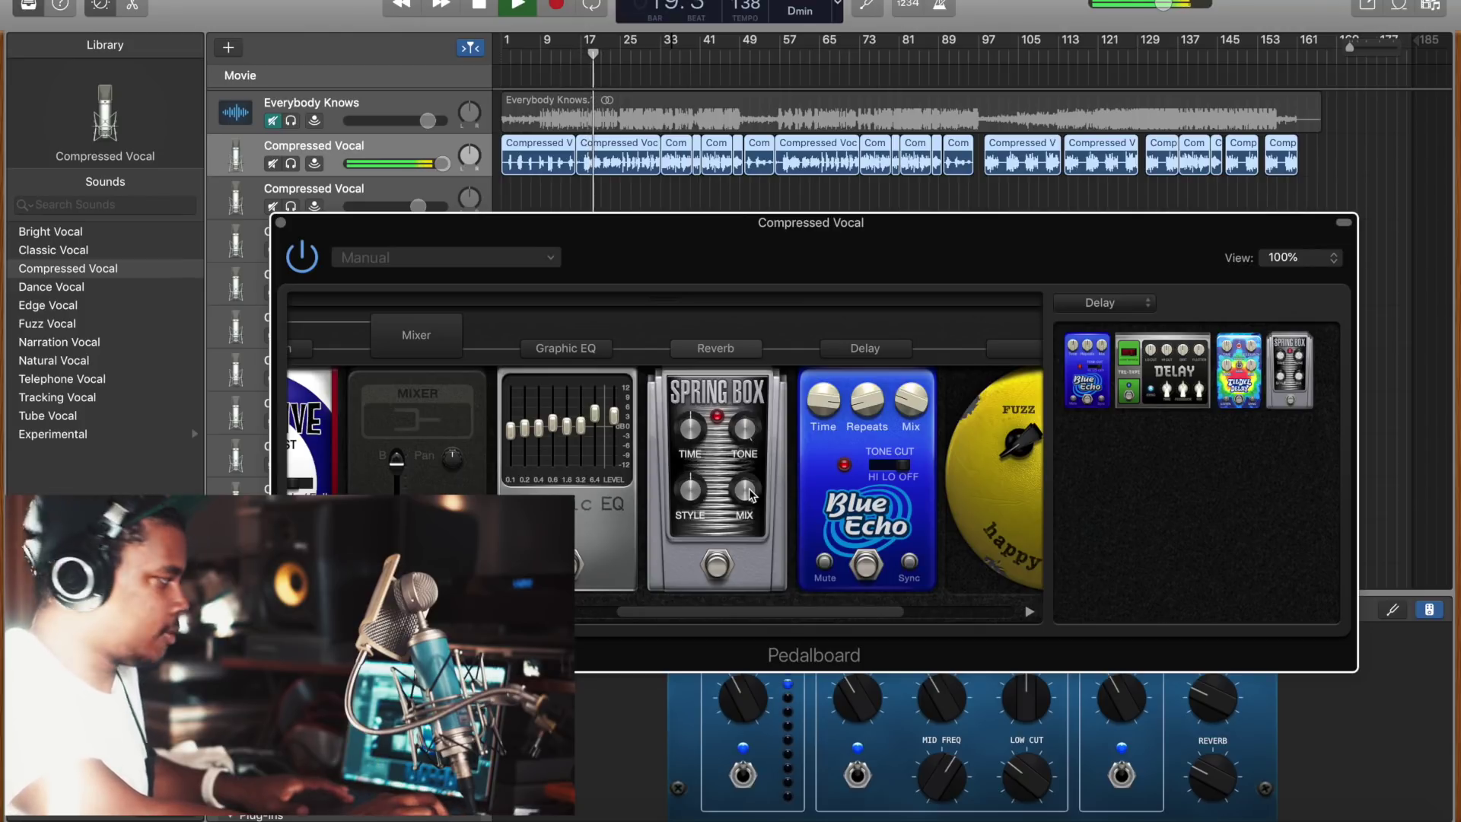
left_click_drag(745, 485, 760, 572)
key("space")
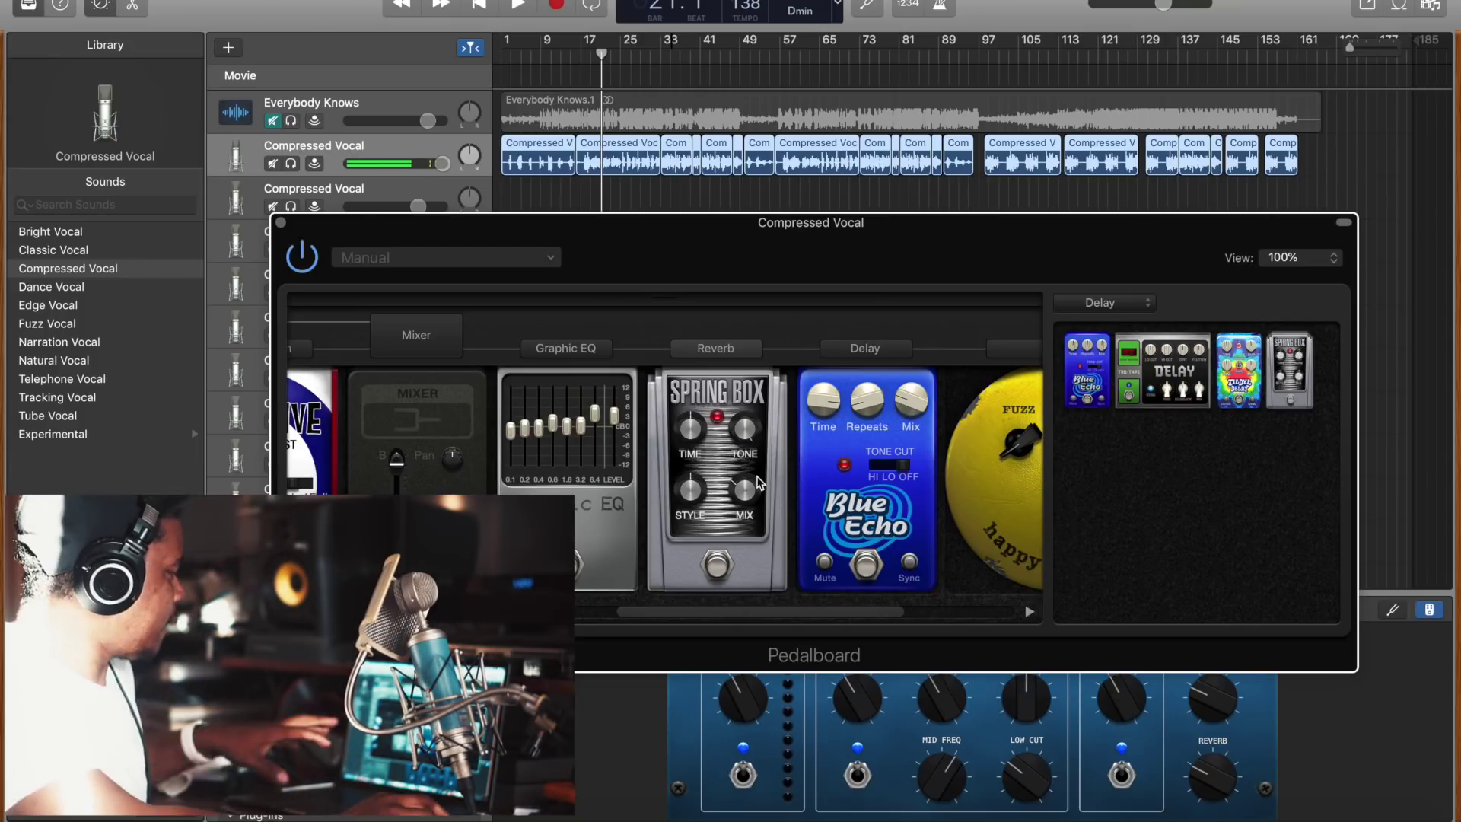
mouse_move(694, 493)
mouse_move(691, 498)
left_mouse_down()
mouse_move(692, 458)
mouse_move(702, 525)
left_mouse_up()
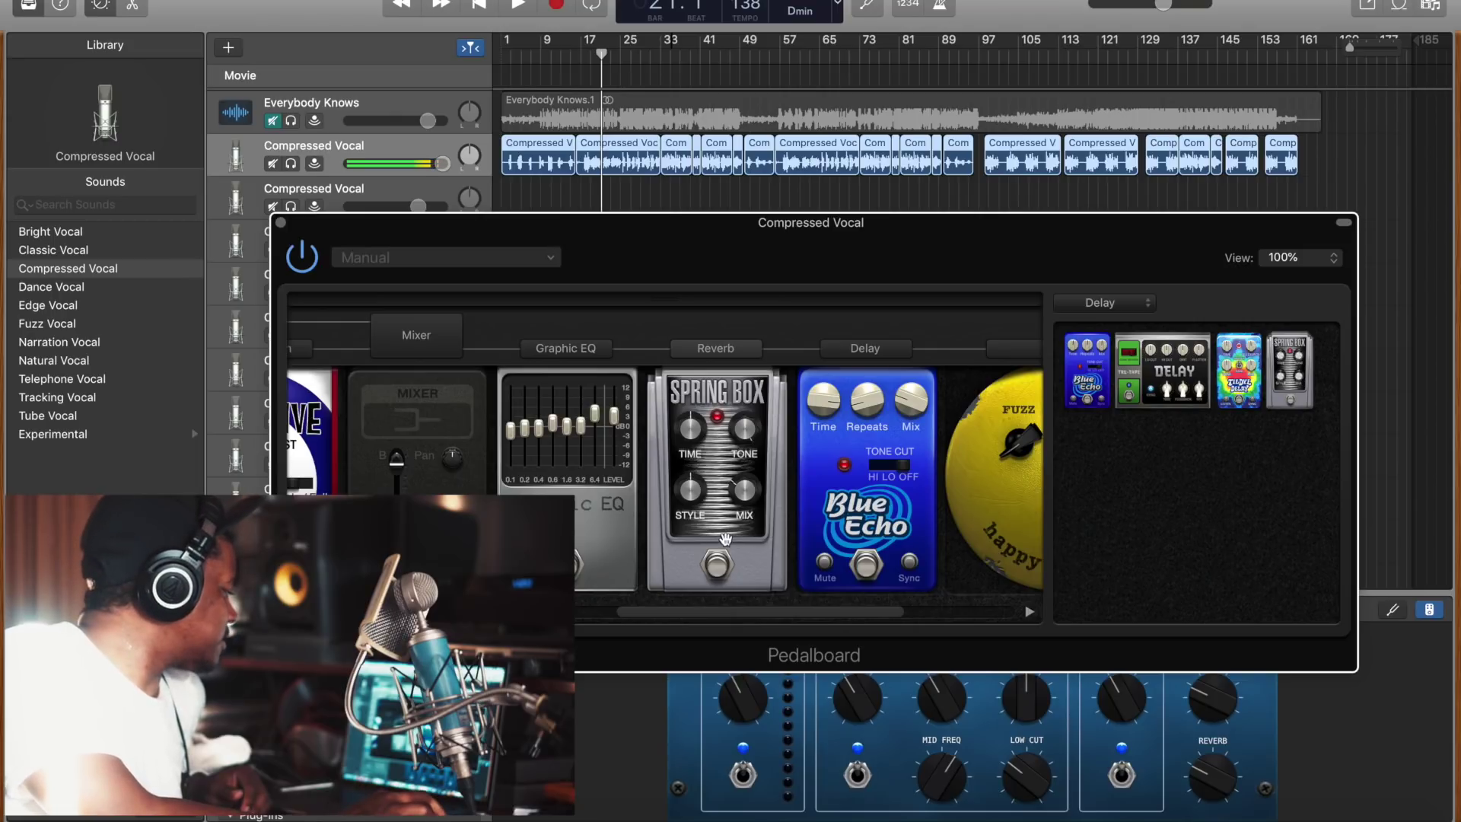
mouse_move(694, 491)
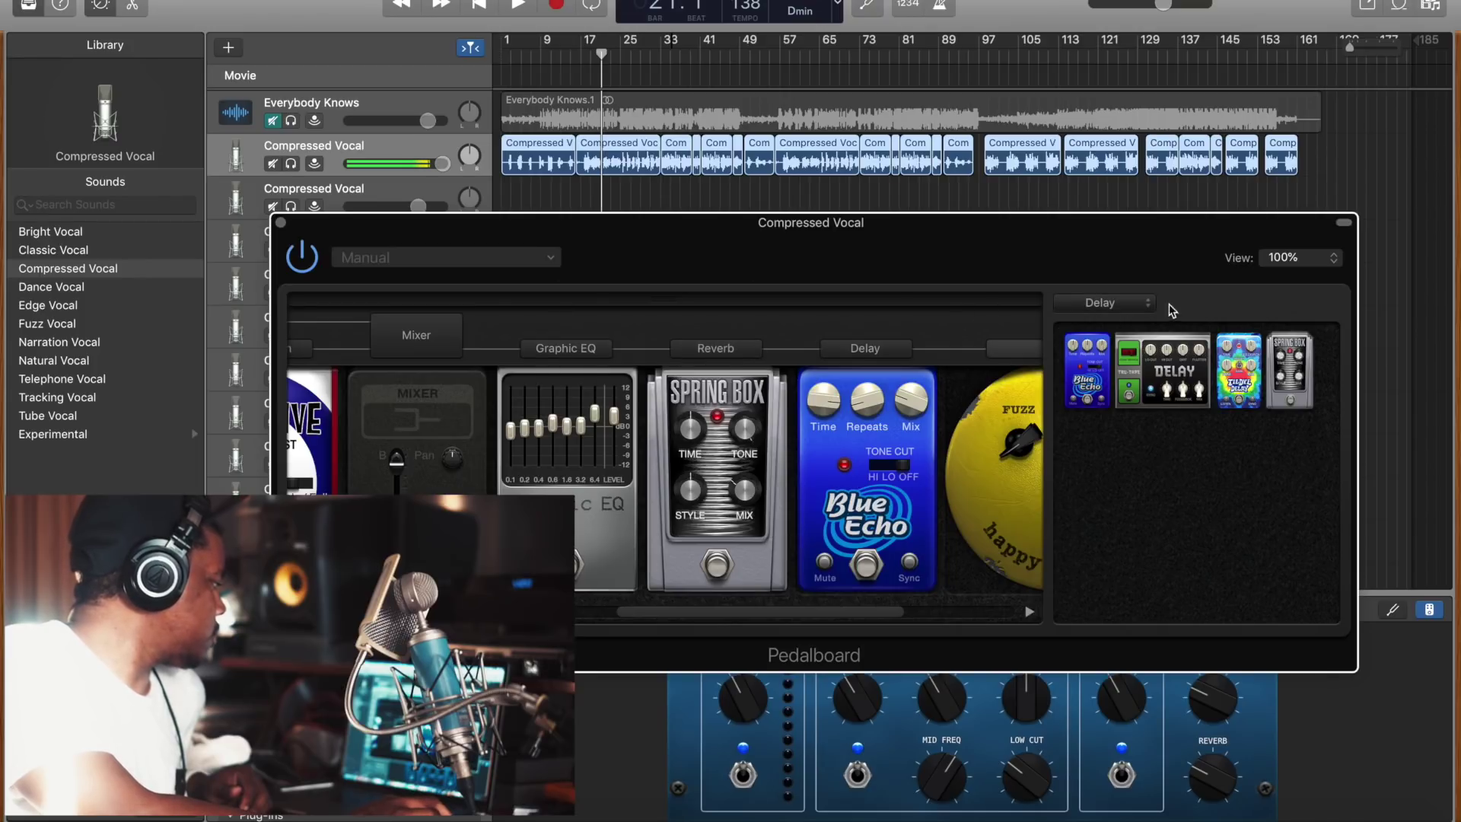
- Browse the Dynamics and Utility pedal categories, and leave the pedal browser showing Filter pedals
left_click(1134, 304)
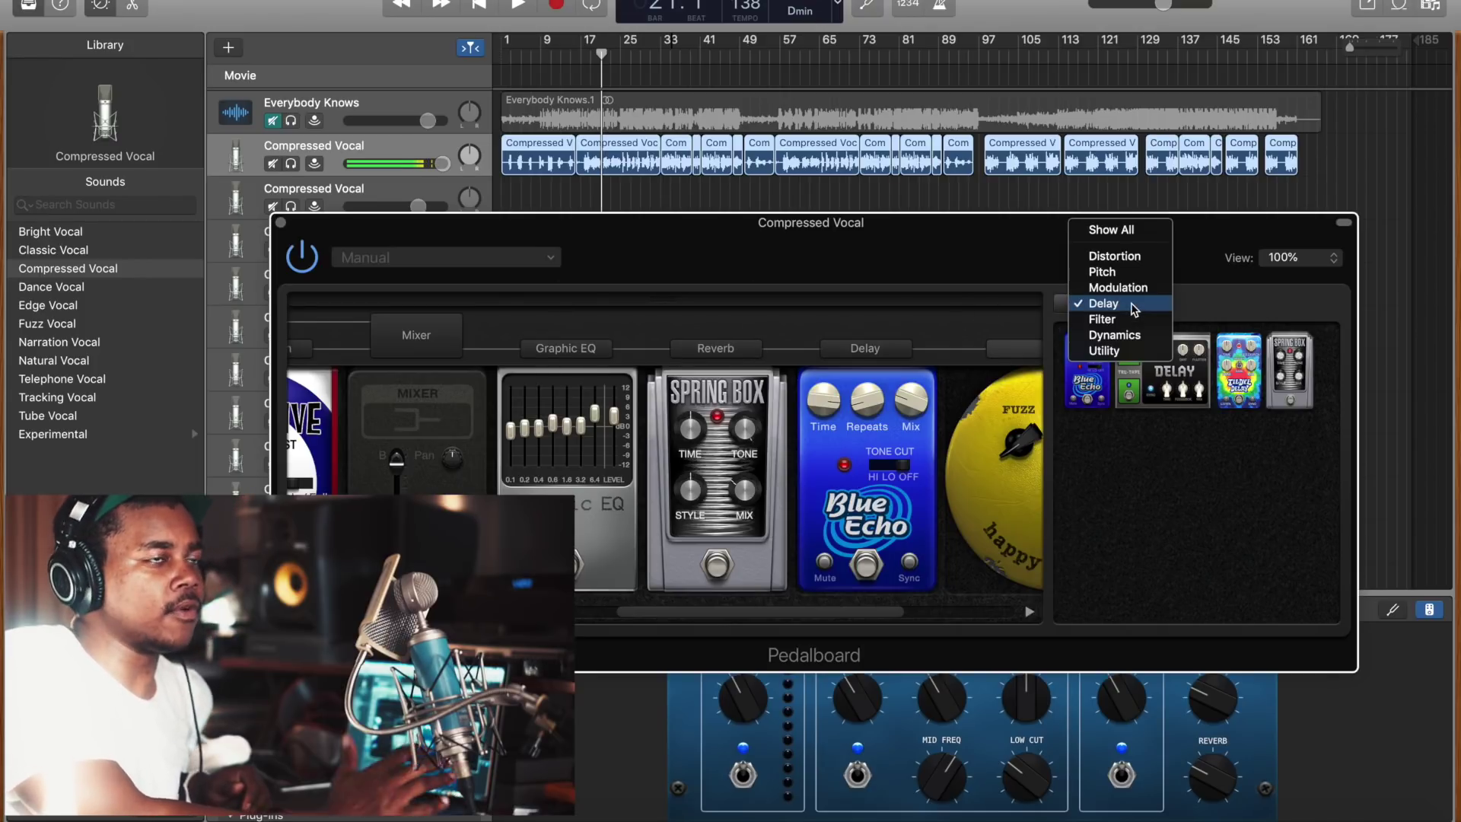
left_click(1129, 335)
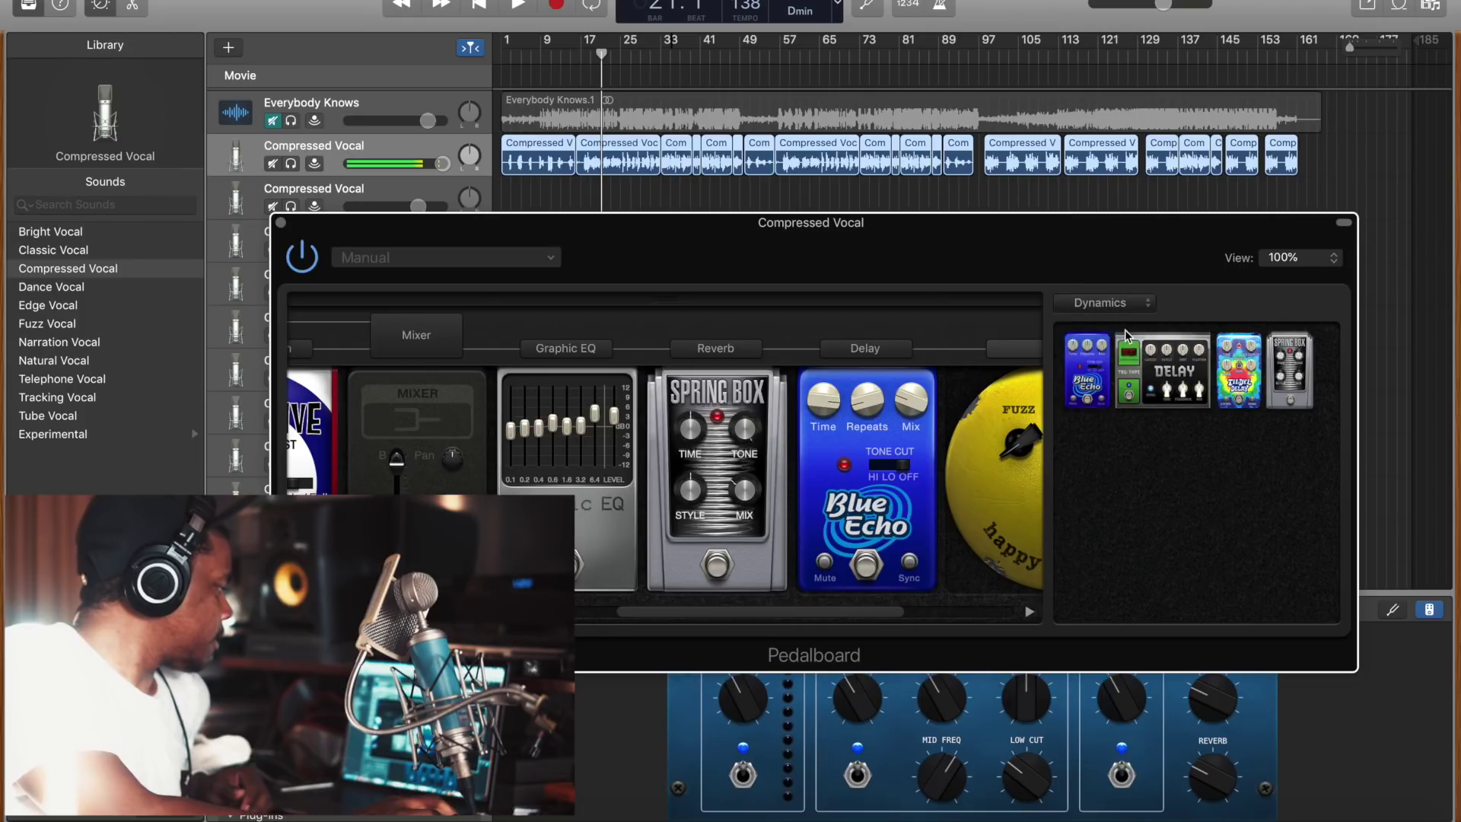
left_click(1115, 297)
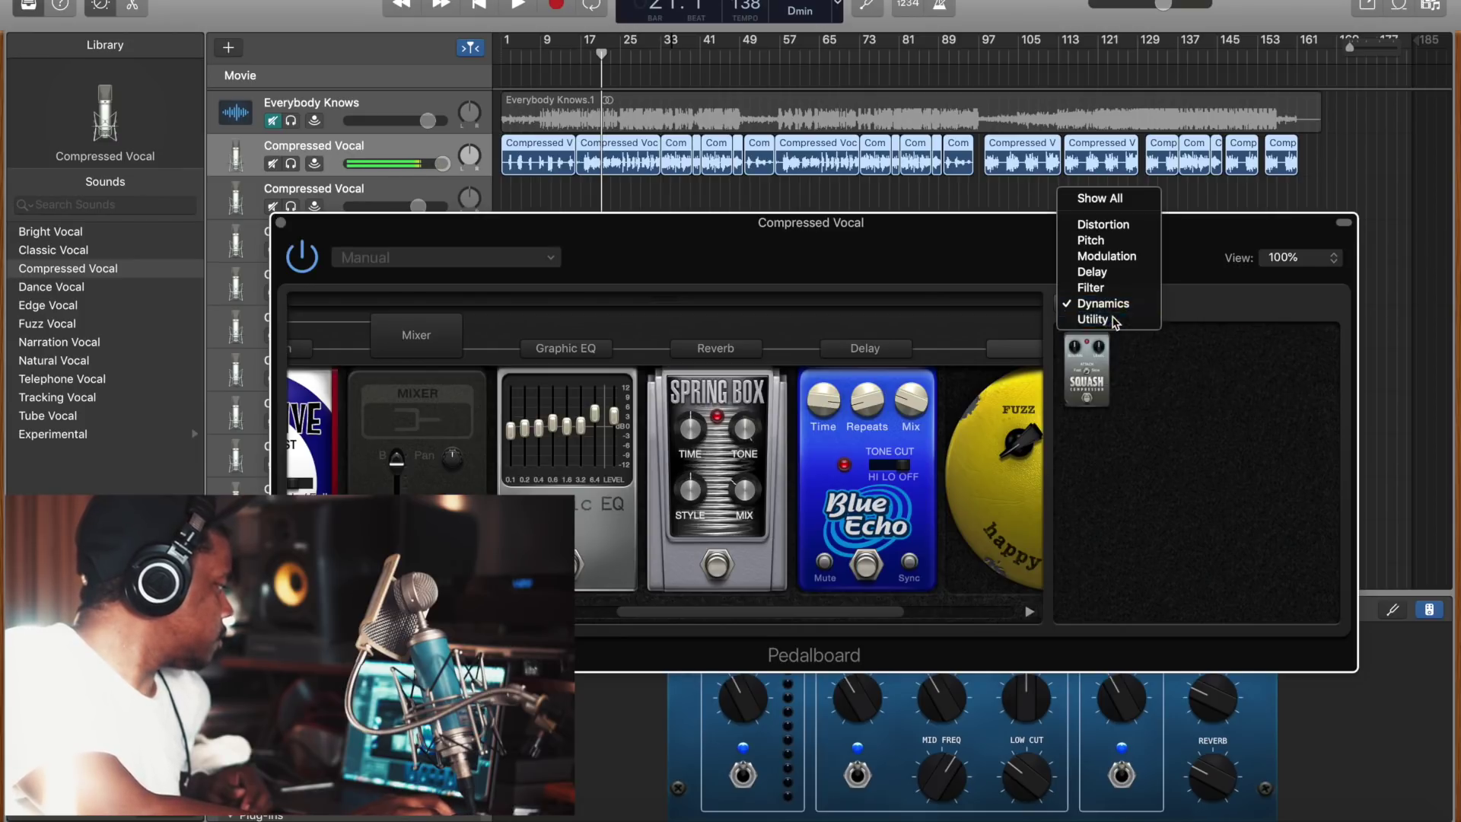
left_click(1114, 321)
left_click(1107, 303)
left_click(1131, 275)
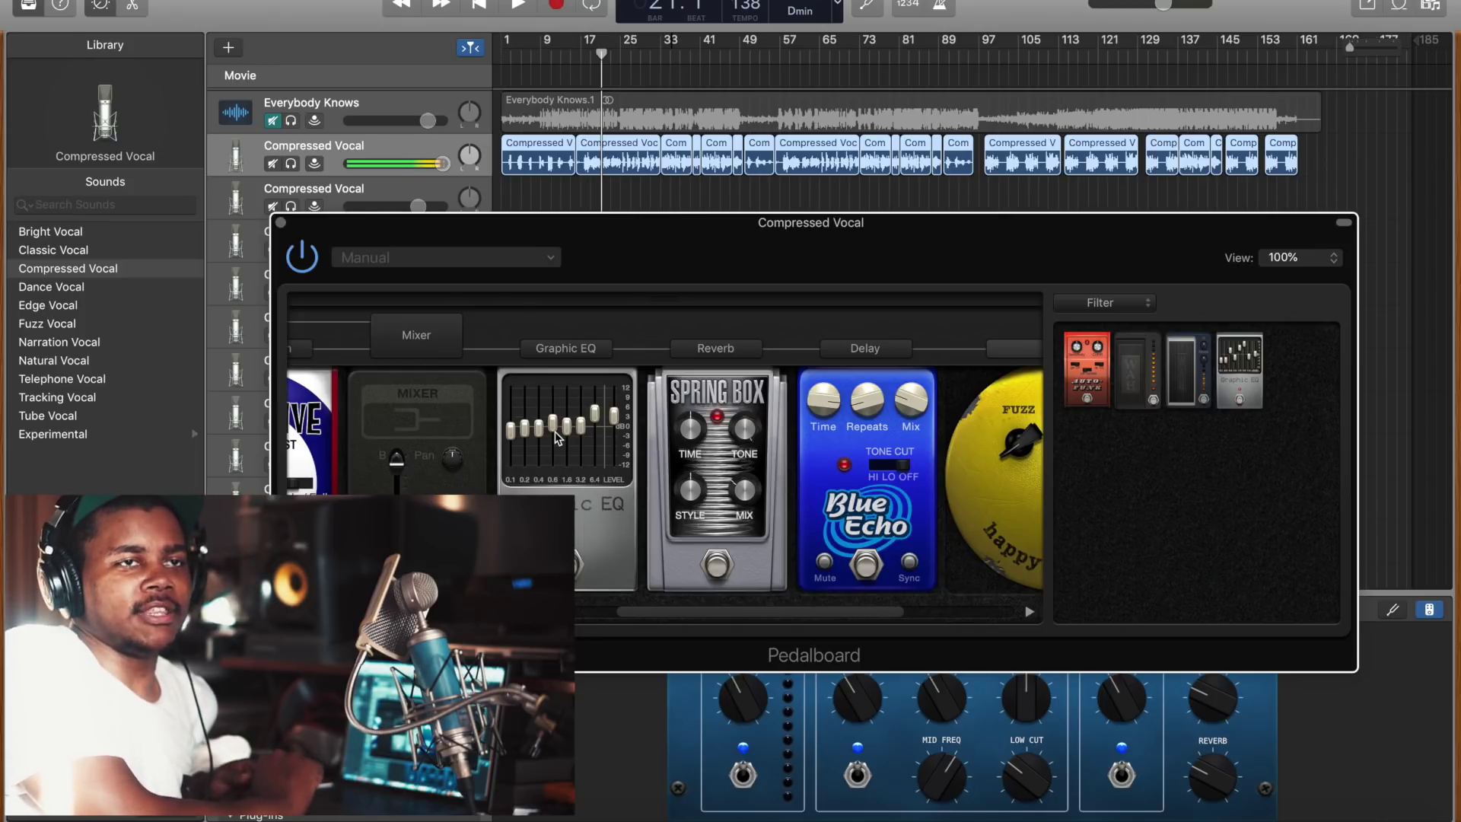
- Lower the Graphic EQ pedal's 0.1 band to -1.416 dB
mouse_move(511, 428)
left_mouse_down()
mouse_move(511, 464)
mouse_move(519, 391)
mouse_move(523, 429)
left_mouse_up()
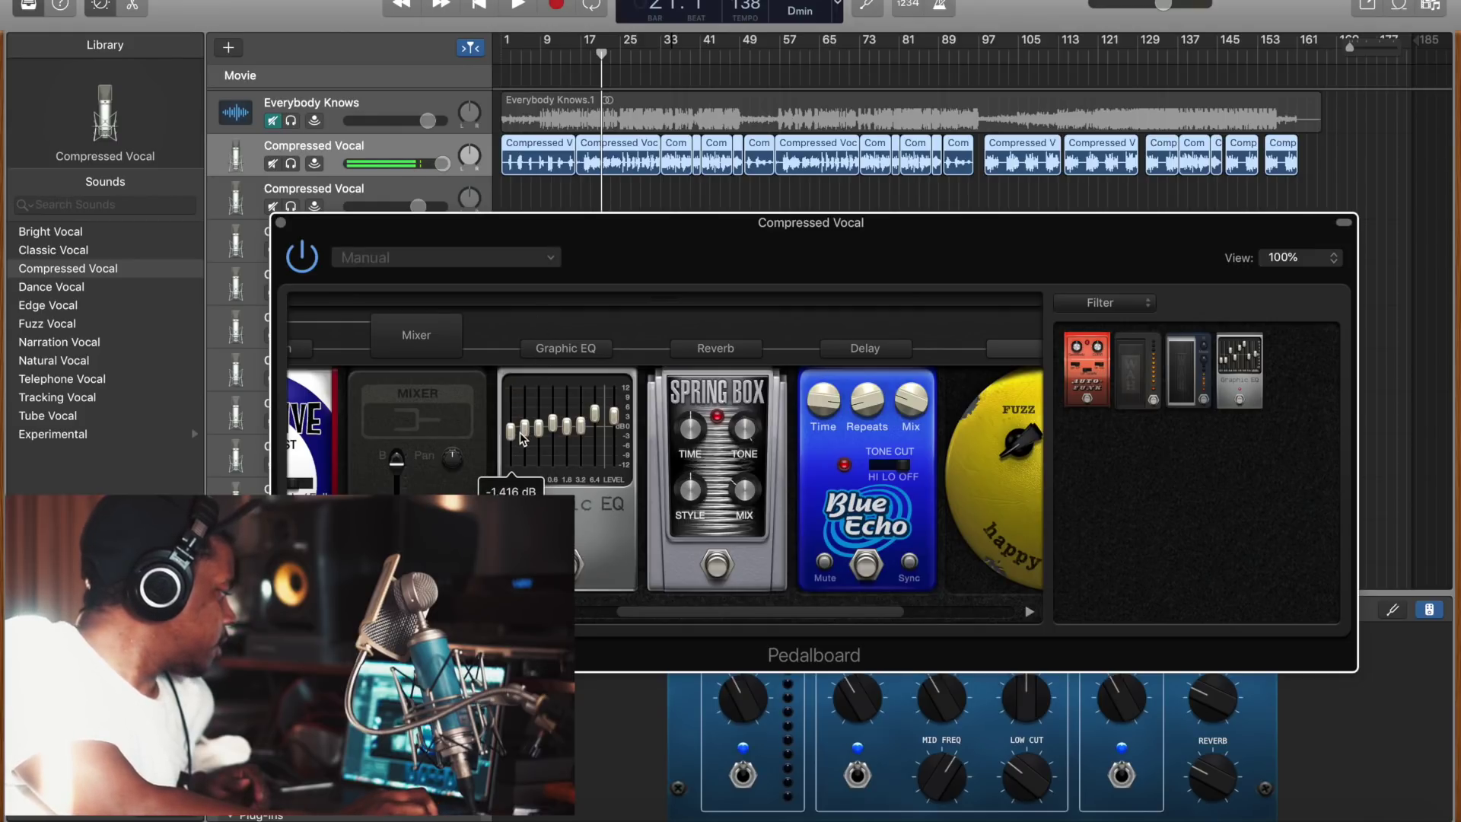